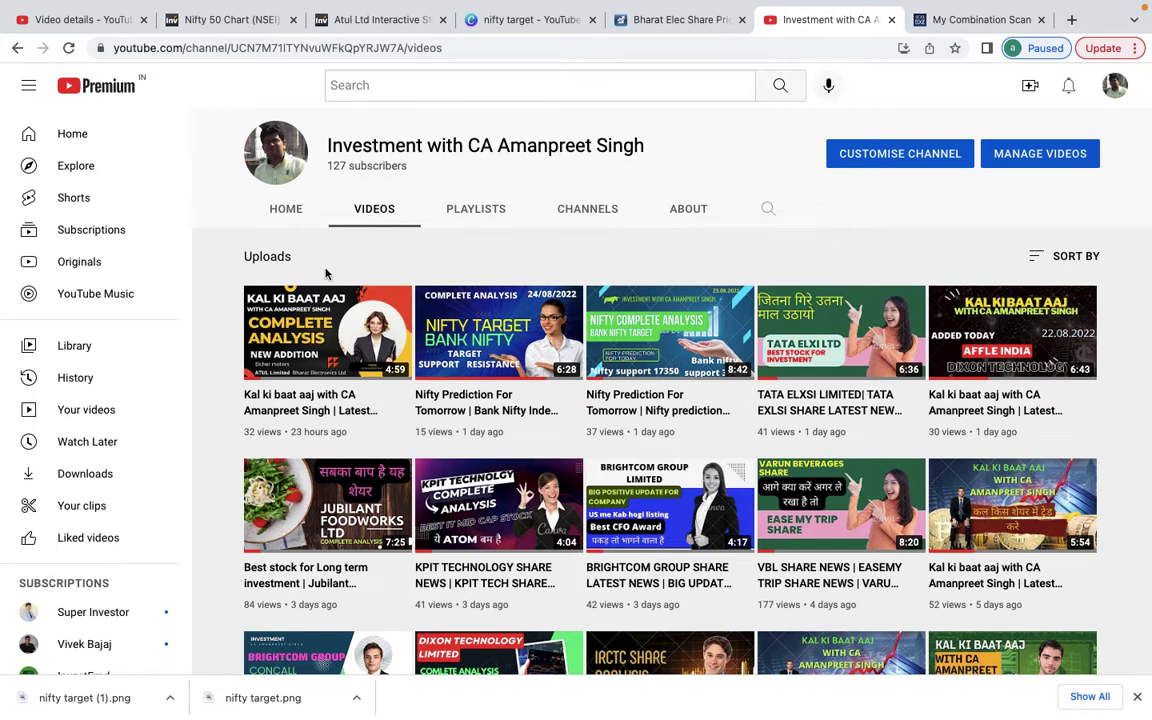
Step: Switch from the YouTube channel page to the Kal ki baat aaj workbook in Excel
{"action": "mouse_move", "coordinate": [323, 322]}
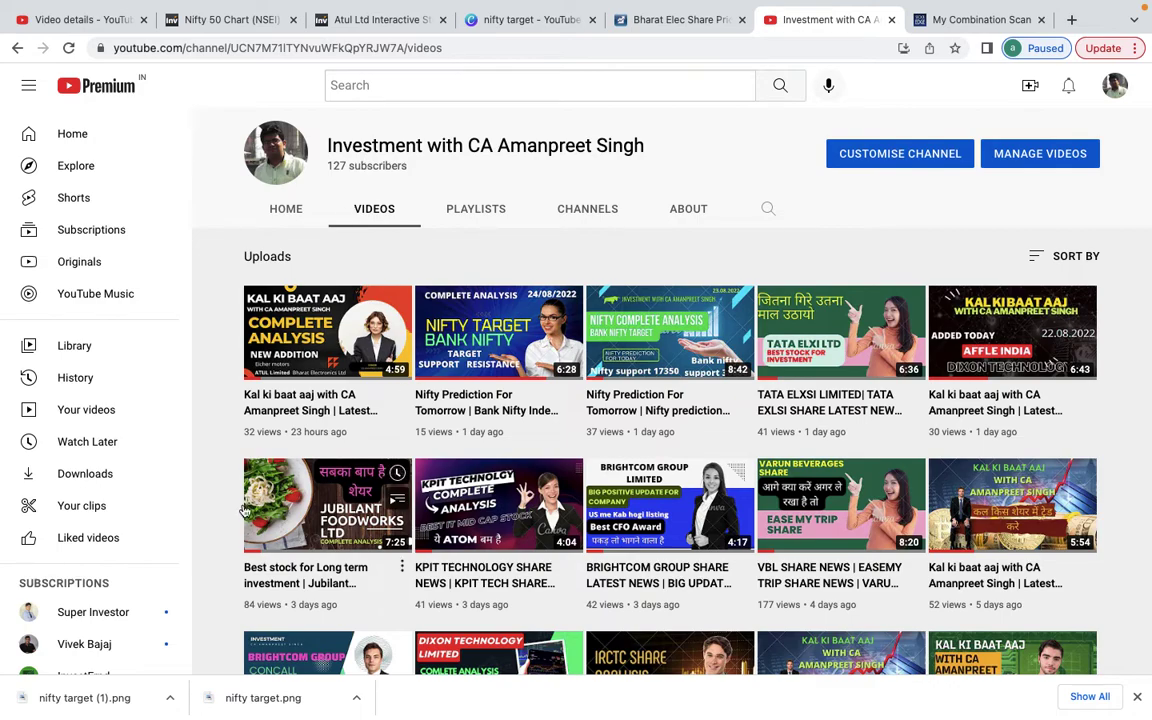
{"action": "key", "text": "super+Tab"}
{"action": "key", "text": "super+Tab"}
{"action": "key", "text": "super+Tab"}
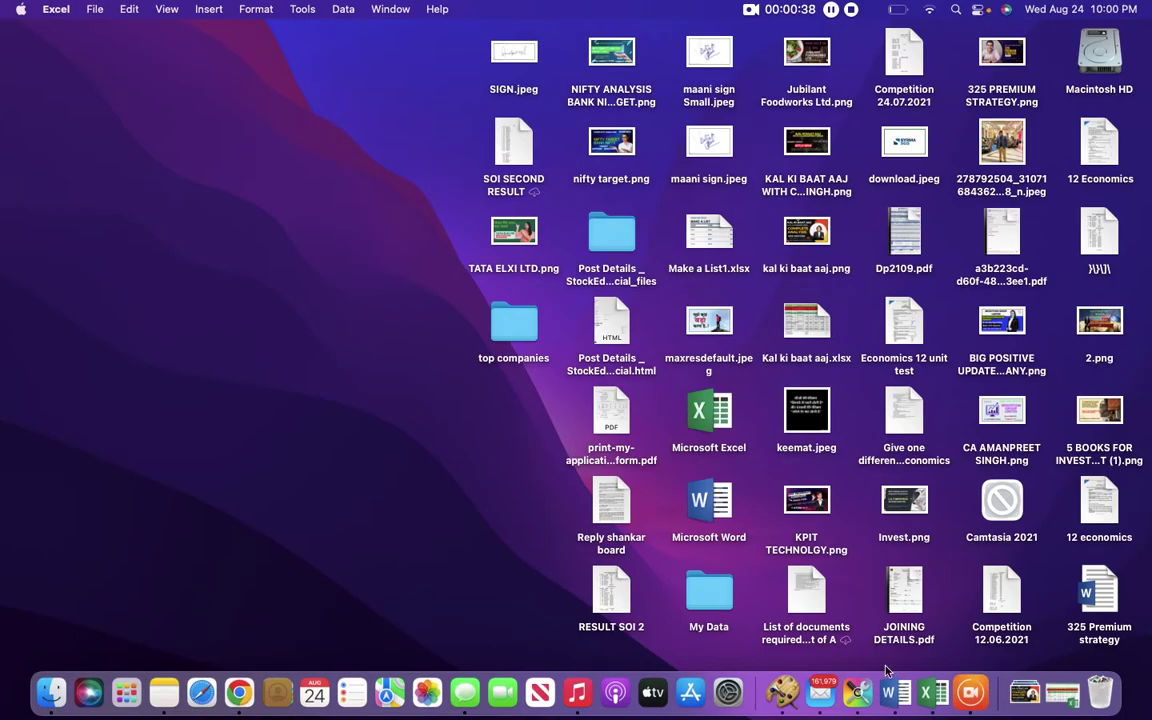
{"action": "left_click", "coordinate": [932, 692]}
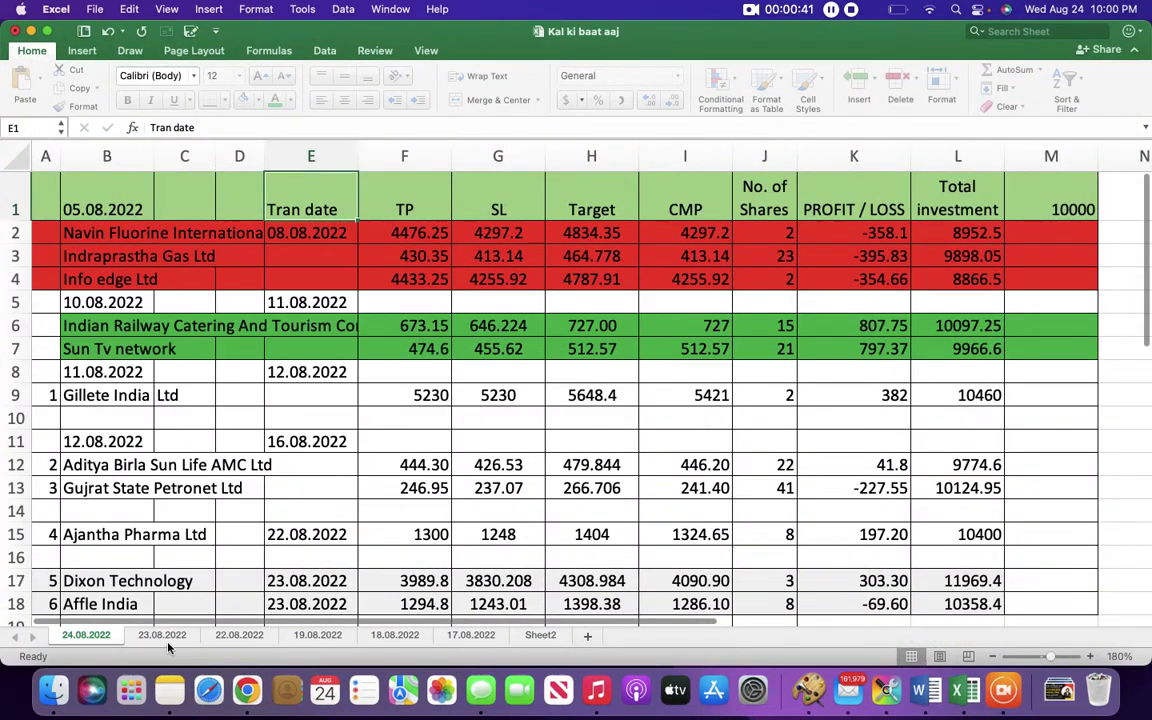
Step: Open the 23.08.2022 sheet and examine the total profit or loss in K22 and the rows beneath it
{"action": "left_click", "coordinate": [163, 636]}
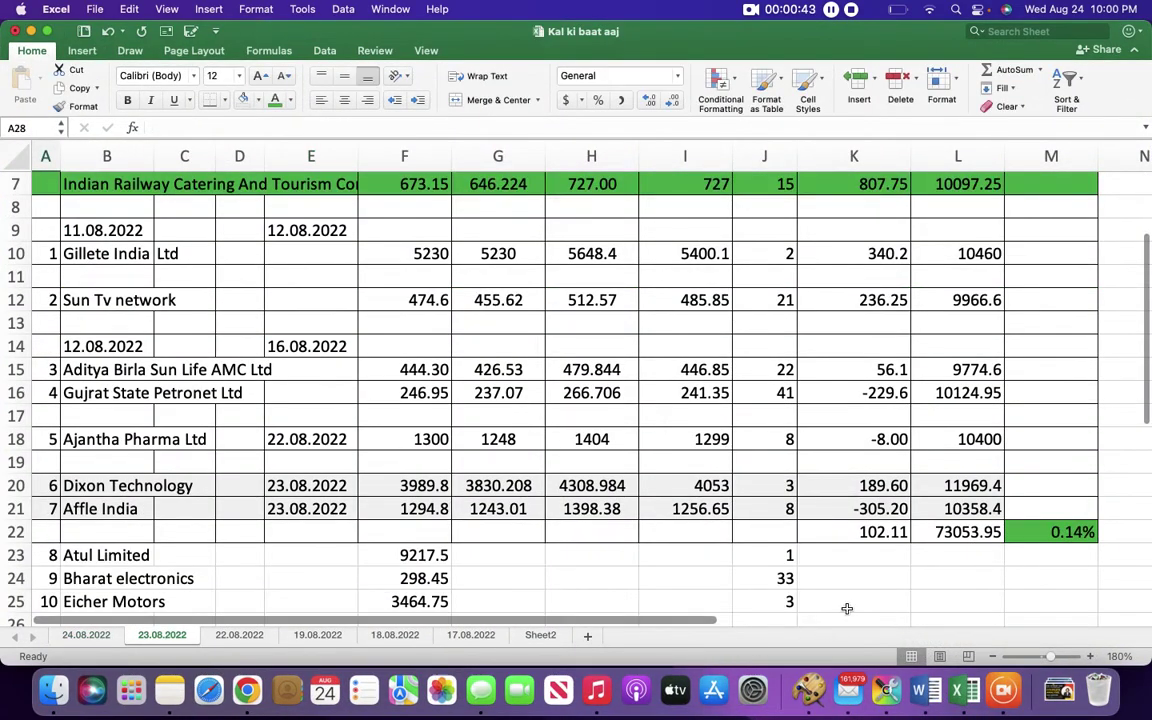
{"action": "left_click", "coordinate": [882, 534]}
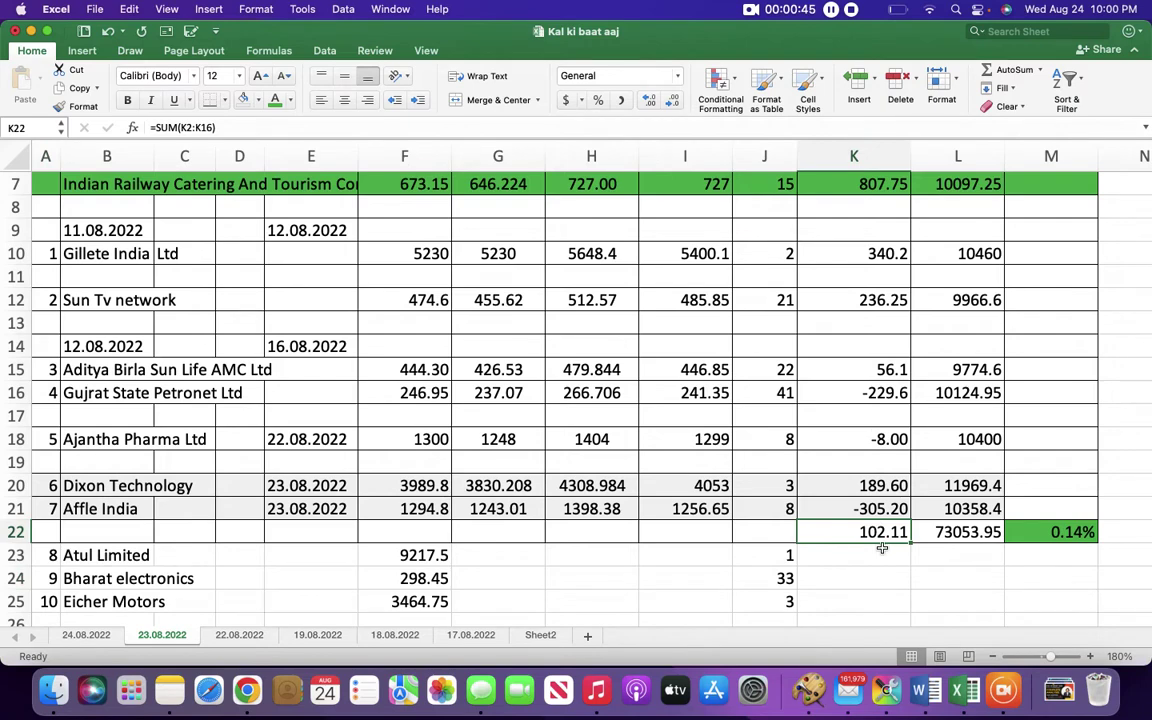
{"action": "key", "text": "Down"}
{"action": "key", "text": "Down"}
{"action": "key", "text": "Down"}
{"action": "key", "text": "Down"}
{"action": "key", "text": "Down"}
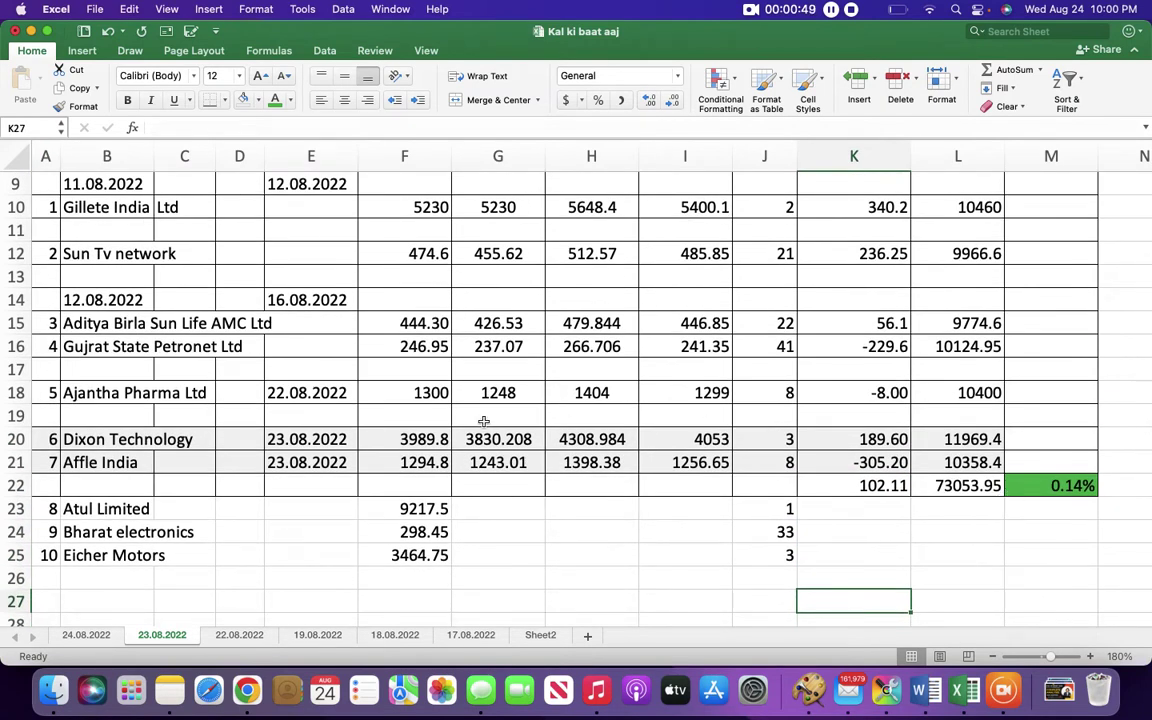
Step: Go through the newly added stocks Atul Limited, Bharat electronics and Eicher Motors in B23:B25
{"action": "left_click", "coordinate": [118, 505]}
{"action": "key", "text": "Down"}
{"action": "key", "text": "Down"}
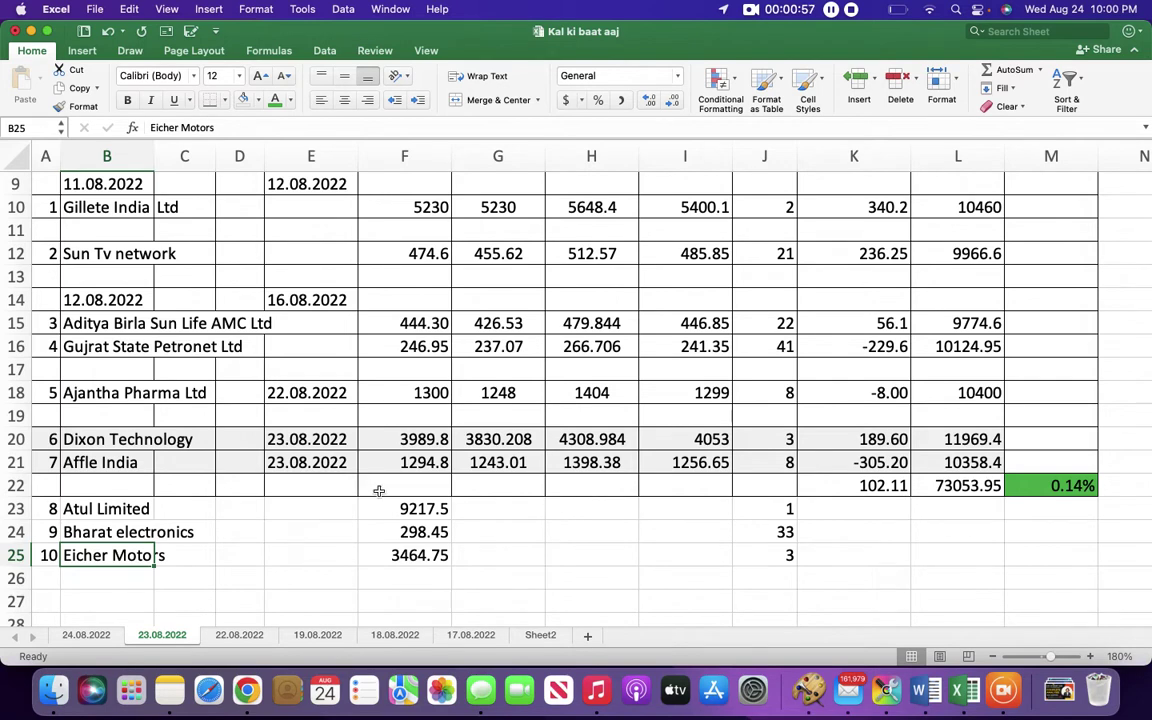
Step: Return to the 24.08.2022 sheet, show the workbook full screen and select the Sun Tv network entry in B7
{"action": "left_click", "coordinate": [87, 636]}
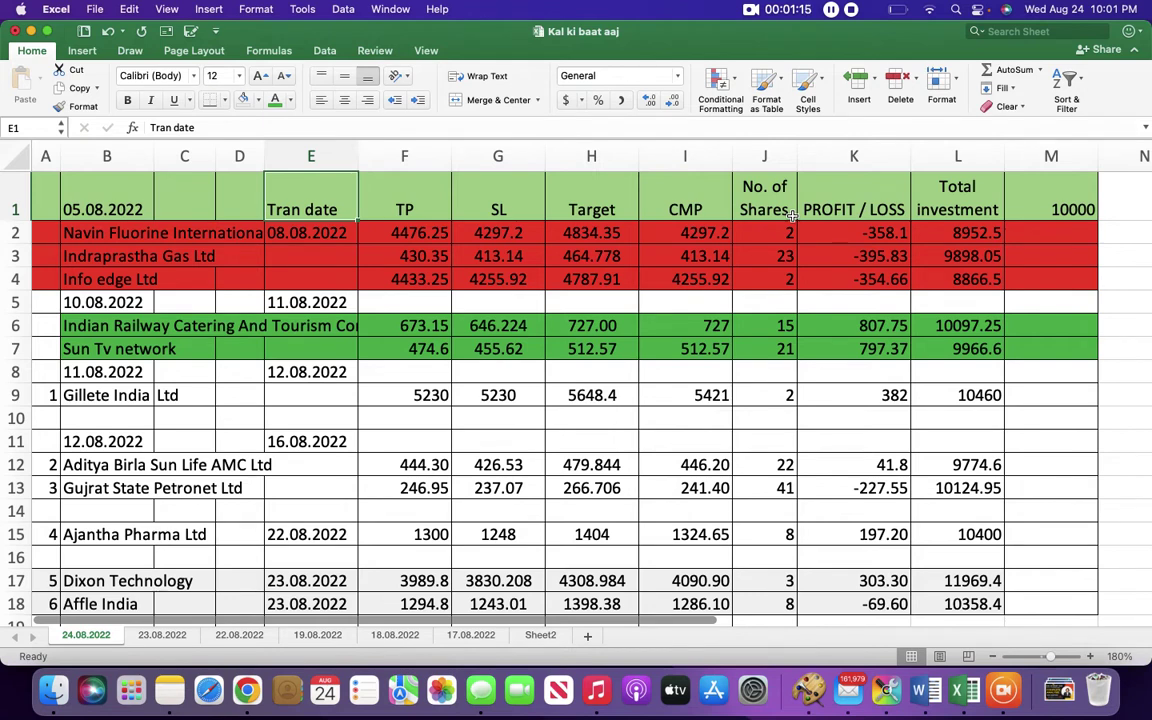
{"action": "left_click", "coordinate": [210, 411]}
{"action": "left_click", "coordinate": [86, 412]}
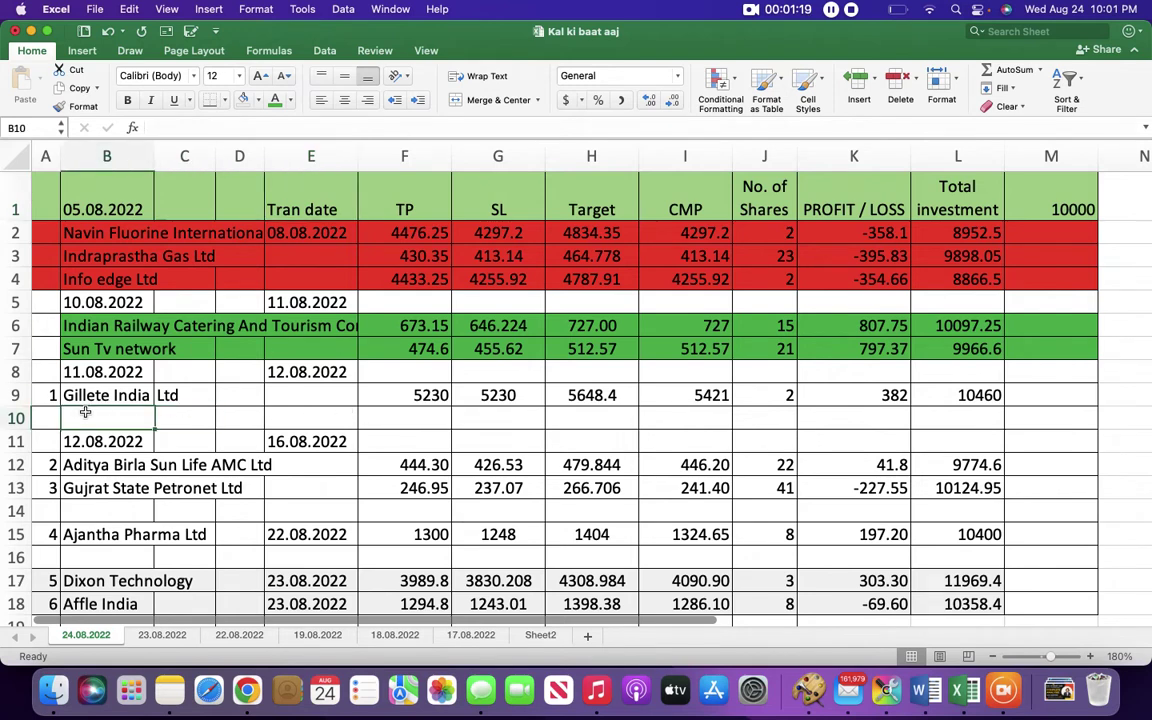
{"action": "left_click", "coordinate": [334, 414]}
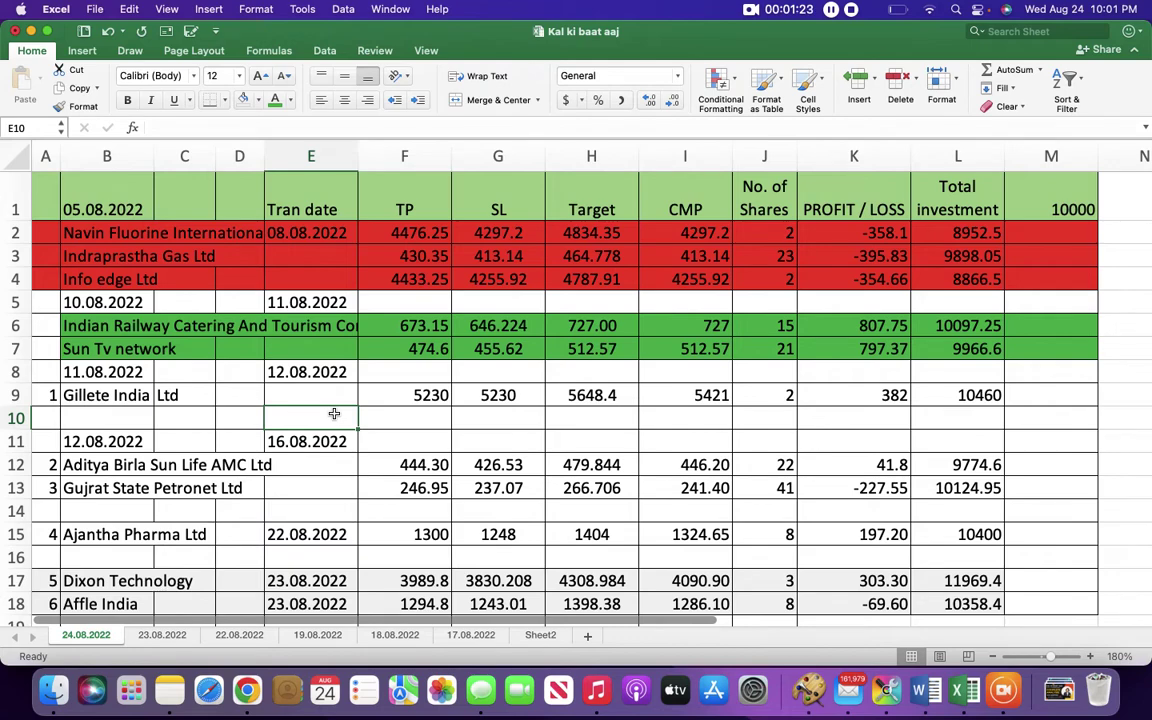
{"action": "left_click", "coordinate": [48, 32]}
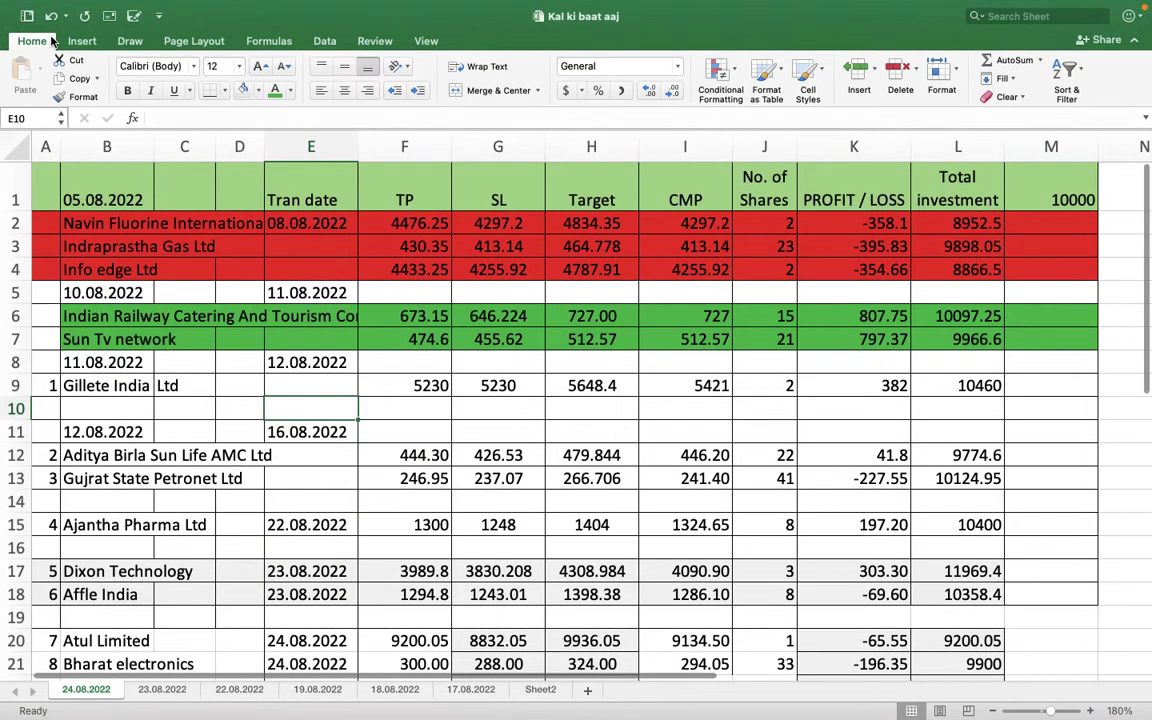
{"action": "left_click", "coordinate": [168, 402]}
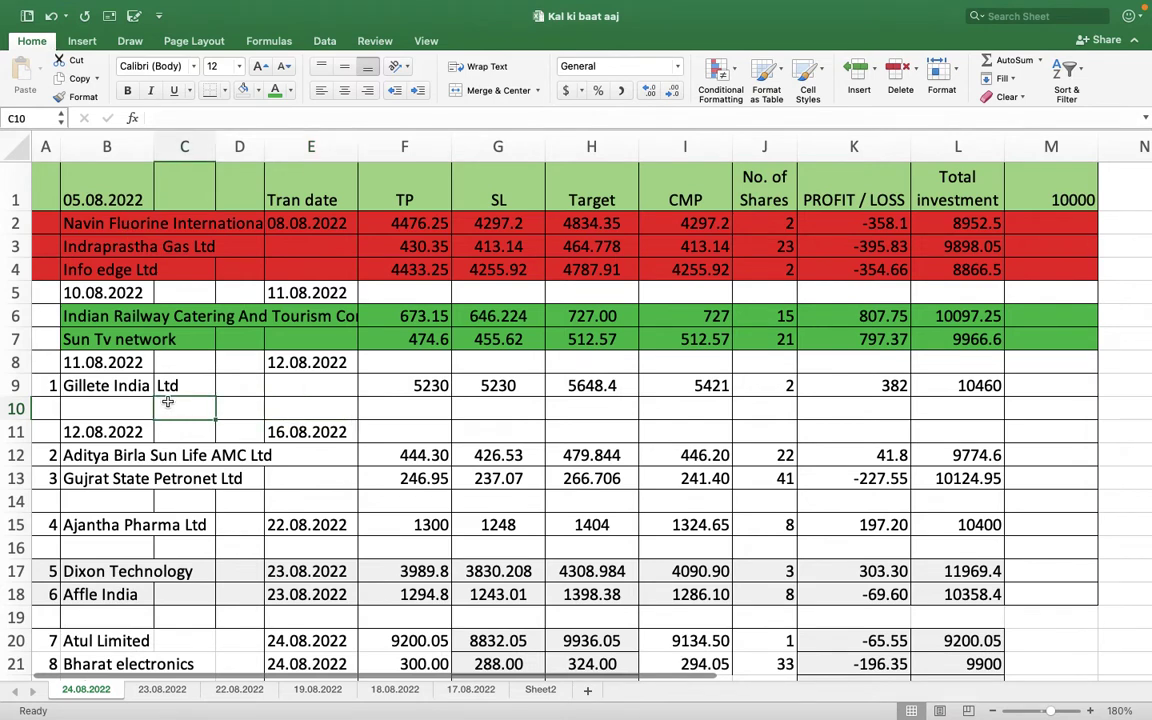
{"action": "left_click", "coordinate": [406, 415]}
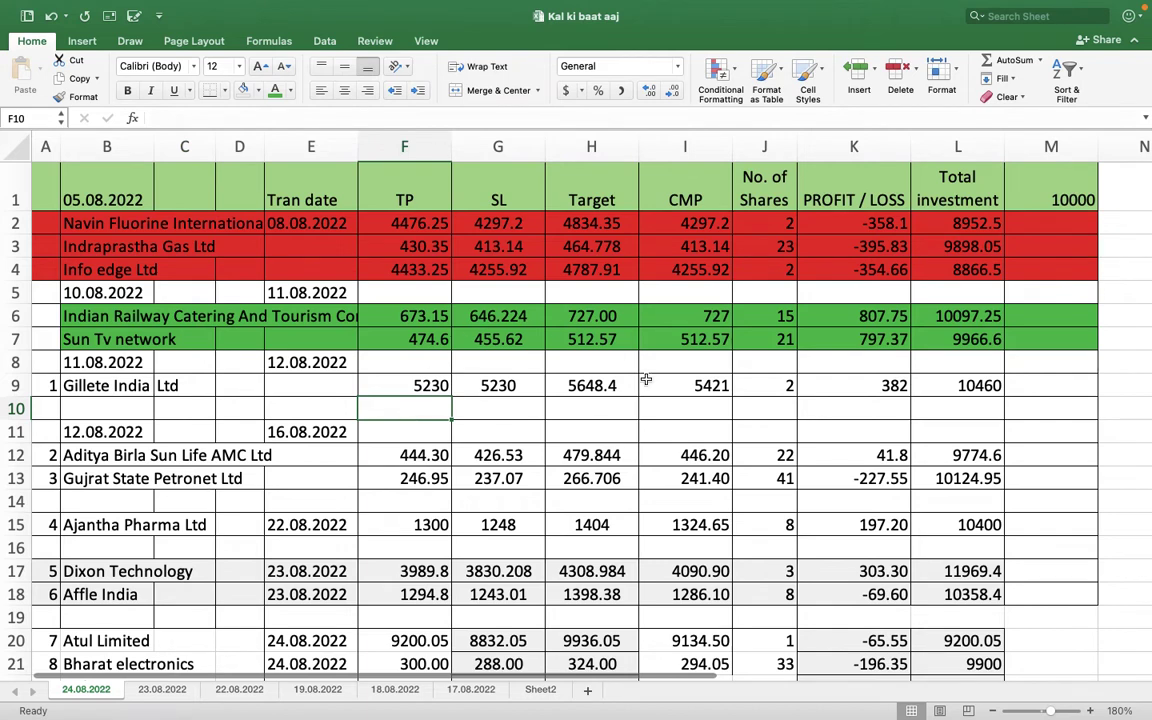
{"action": "left_click", "coordinate": [122, 339]}
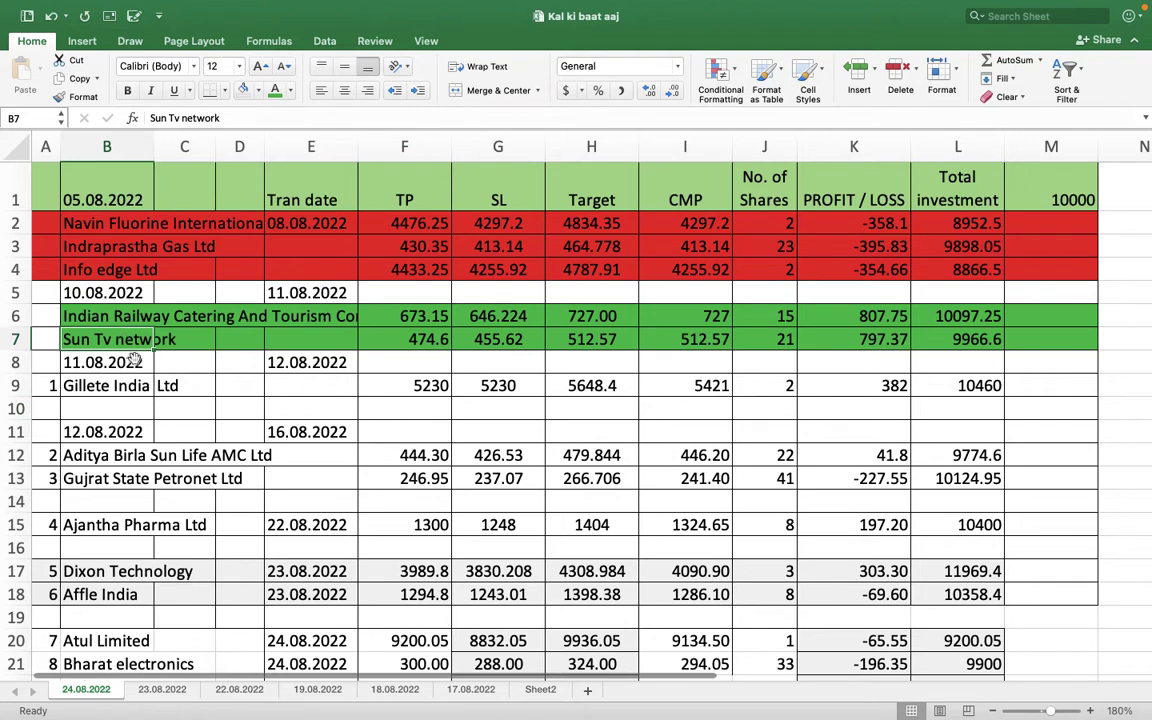
Step: Open the 23.08.2022 sheet and examine the Sun Tv network row up to its trade price in F12
{"action": "left_click", "coordinate": [162, 689]}
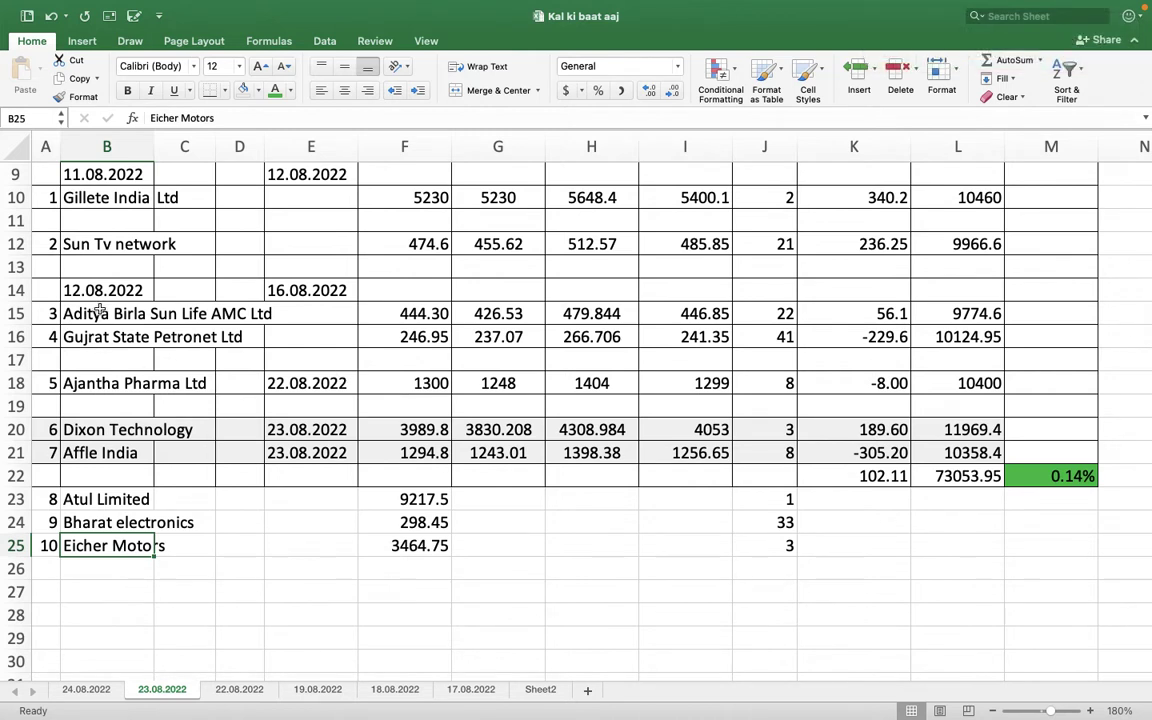
{"action": "left_click", "coordinate": [116, 243]}
{"action": "key", "text": "Right"}
{"action": "key", "text": "Right"}
{"action": "key", "text": "Right"}
{"action": "key", "text": "Right"}
{"action": "key", "text": "Right"}
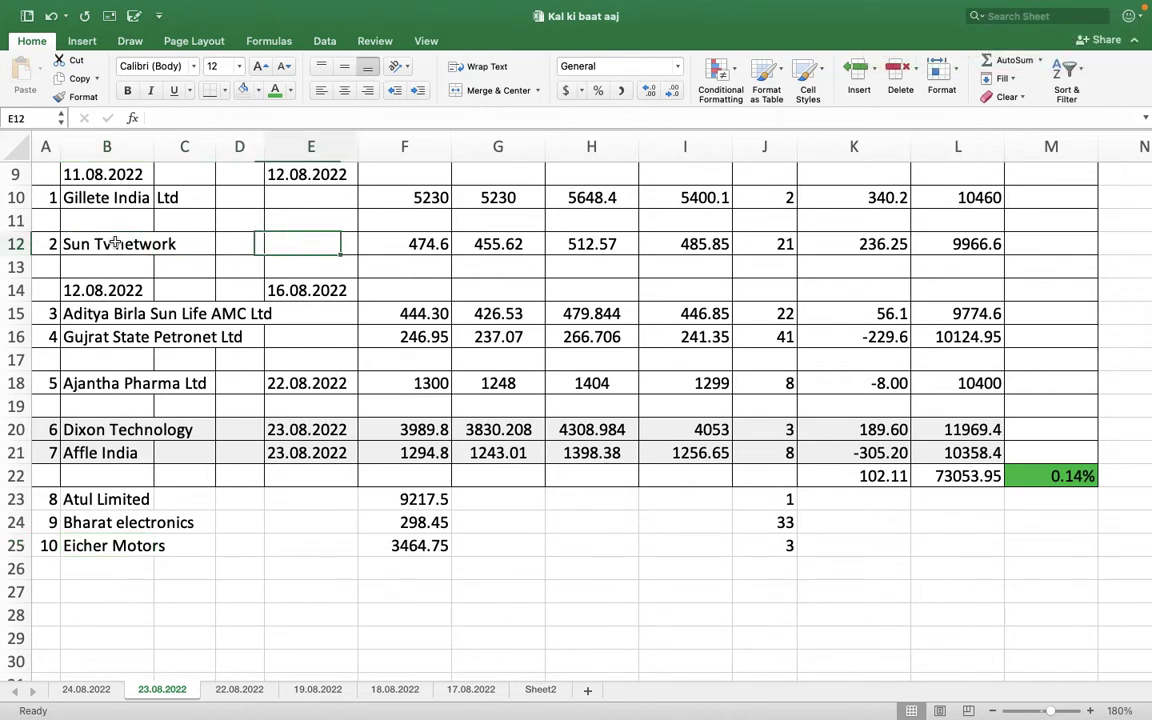
{"action": "key", "text": "Left"}
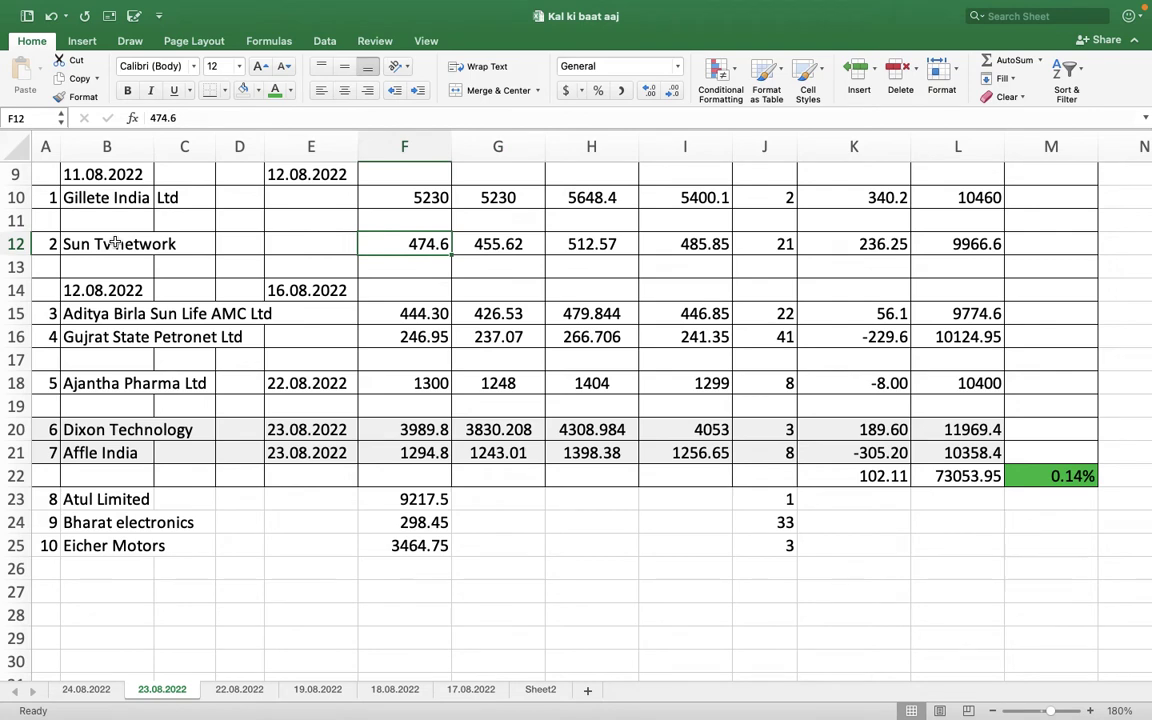
Step: Review the TP column above Sun Tv network, ending on the stock's stop-loss cell G12
{"action": "key", "text": "Up"}
{"action": "key", "text": "Up"}
{"action": "key", "text": "Up"}
{"action": "key", "text": "Up"}
{"action": "key", "text": "Up"}
{"action": "key", "text": "Up"}
{"action": "key", "text": "Down"}
{"action": "key", "text": "Down"}
{"action": "key", "text": "Down"}
{"action": "key", "text": "Down"}
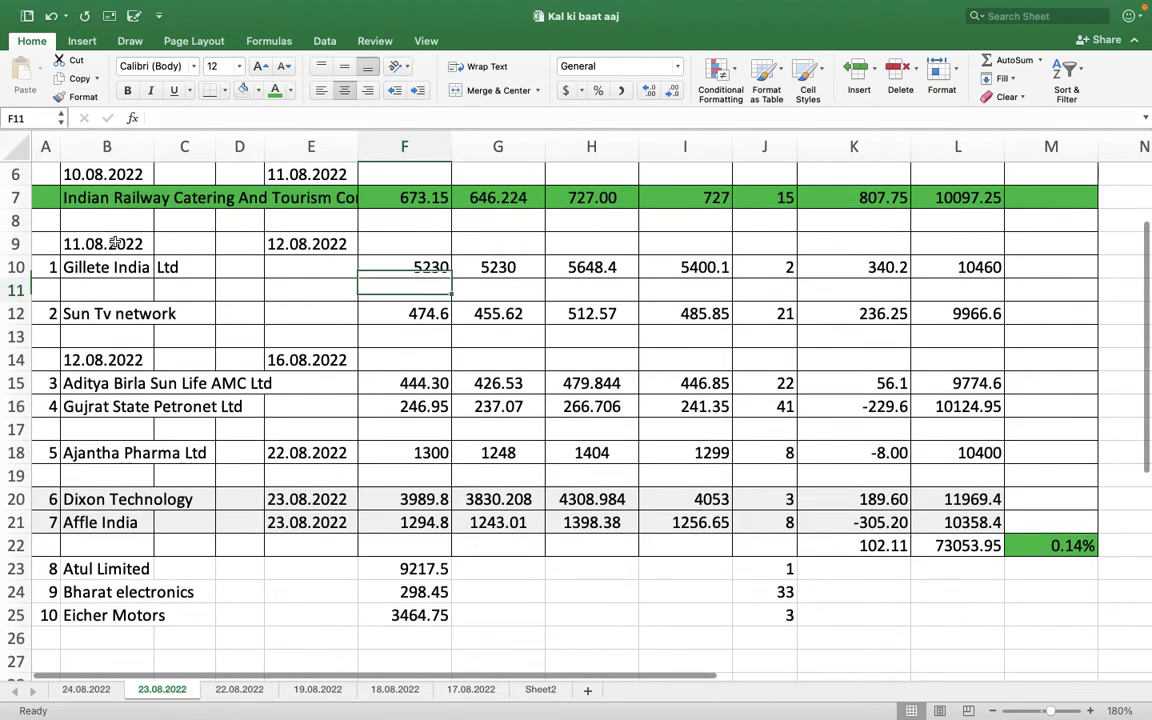
{"action": "key", "text": "Down"}
{"action": "key", "text": "Down"}
{"action": "key", "text": "Right"}
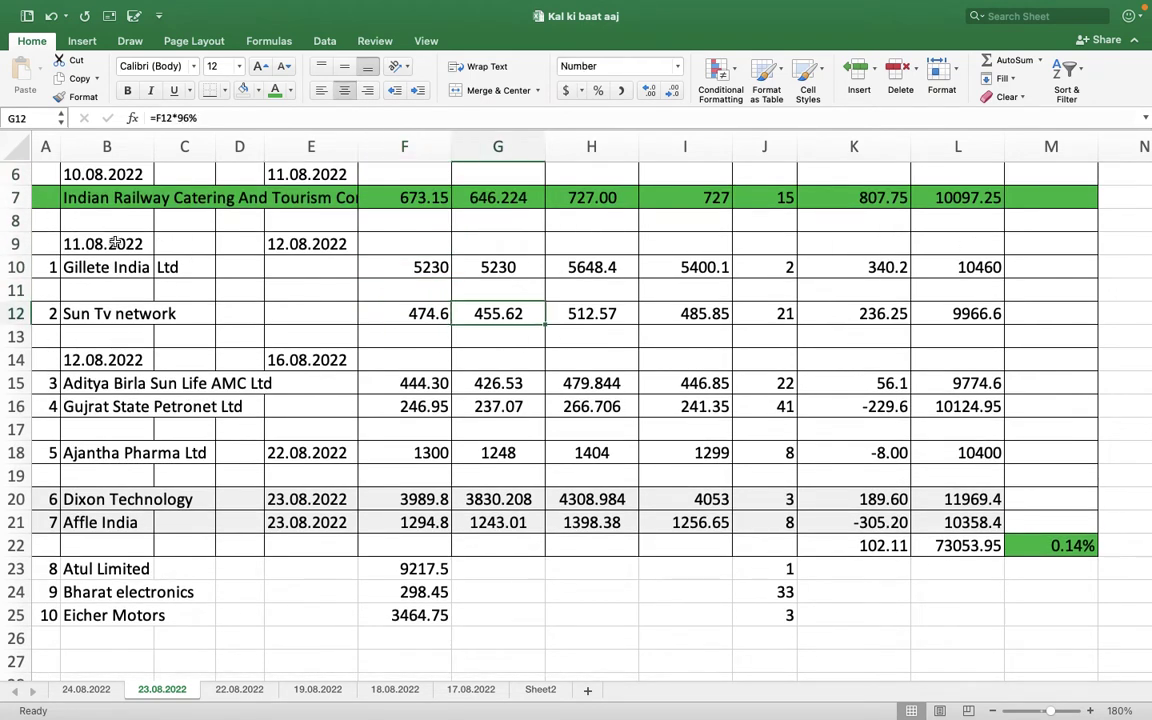
Step: Check the SL column up to its header and back down, ending on Sun Tv network's target in H12
{"action": "key", "text": "Up"}
{"action": "key", "text": "Up"}
{"action": "key", "text": "Up"}
{"action": "key", "text": "Up"}
{"action": "key", "text": "Up"}
{"action": "key", "text": "Up"}
{"action": "key", "text": "Up"}
{"action": "key", "text": "Up"}
{"action": "key", "text": "Up"}
{"action": "key", "text": "Up"}
{"action": "key", "text": "Up"}
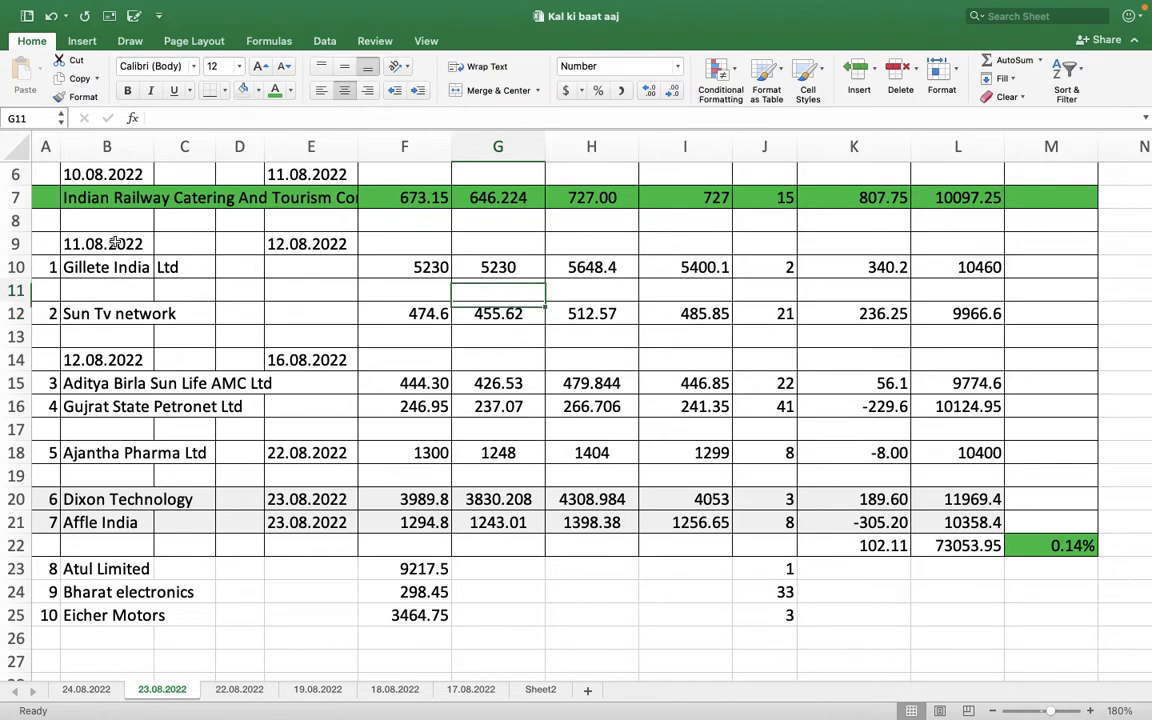
{"action": "key", "text": "Down"}
{"action": "key", "text": "Down"}
{"action": "key", "text": "Down"}
{"action": "key", "text": "Down"}
{"action": "key", "text": "Down"}
{"action": "key", "text": "Down"}
{"action": "key", "text": "Up"}
{"action": "key", "text": "Down"}
{"action": "key", "text": "Down"}
{"action": "key", "text": "Down"}
{"action": "key", "text": "Down"}
{"action": "key", "text": "Down"}
{"action": "key", "text": "Down"}
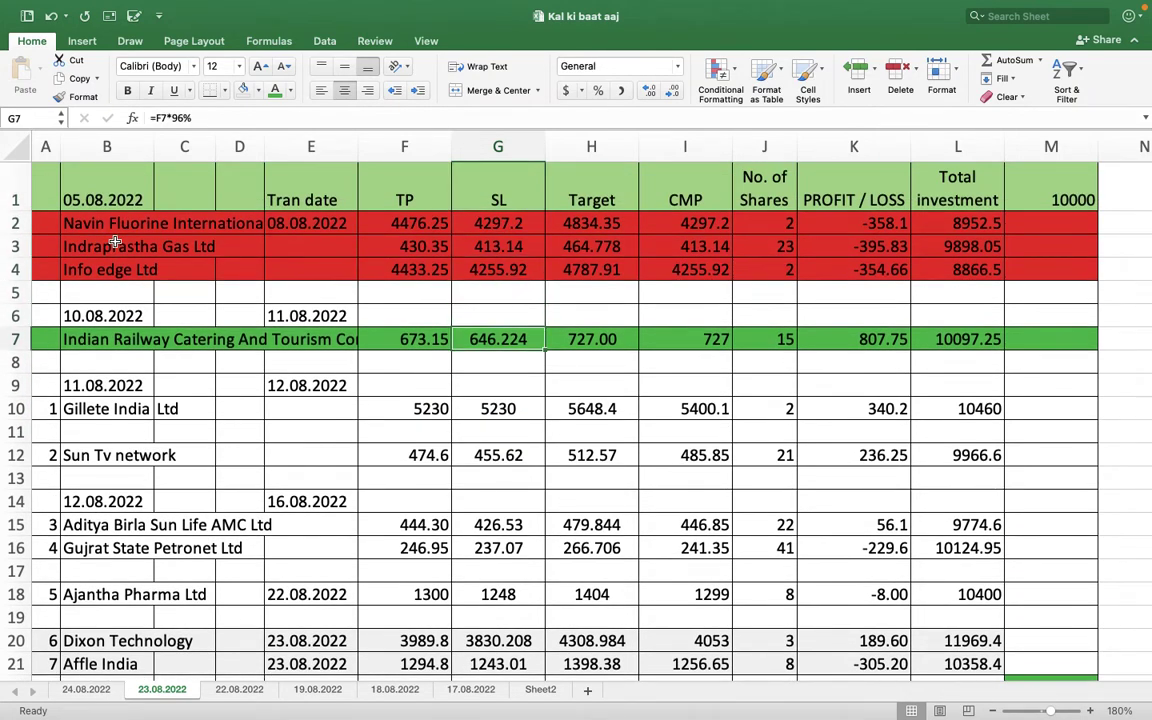
{"action": "key", "text": "Right"}
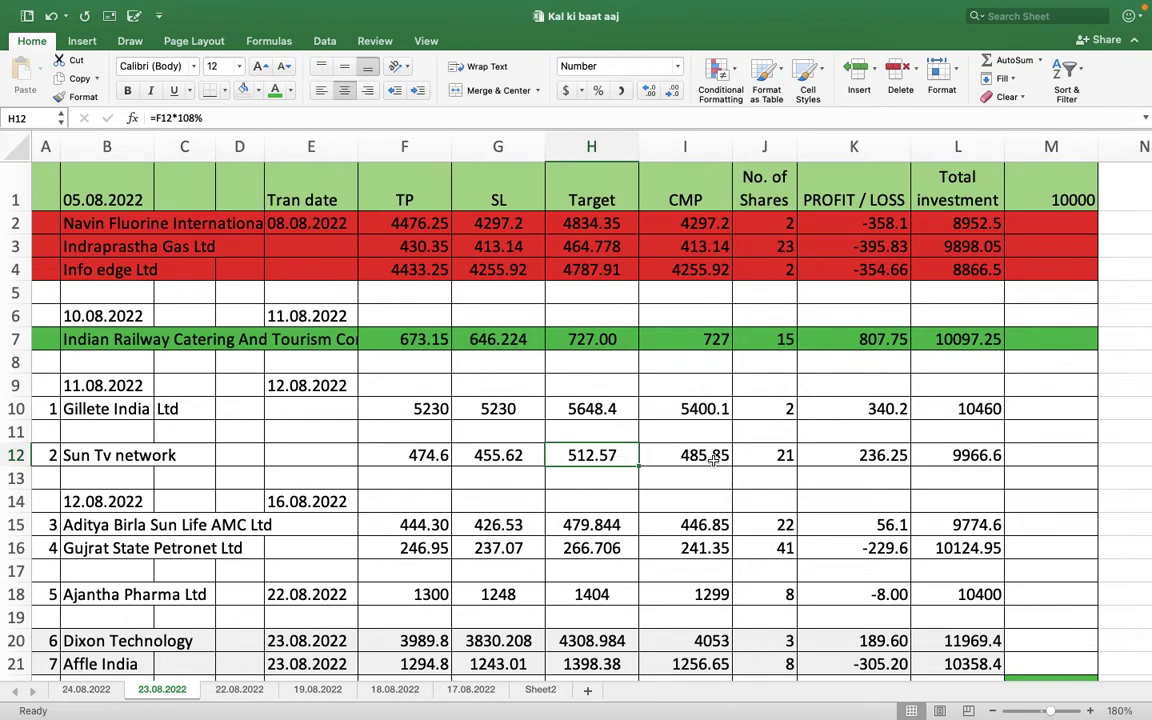
Step: Switch to Chrome, look up Sun TV Network on Moneycontrol and highlight the high of its day range
{"action": "key", "text": "super+Tab"}
{"action": "key", "text": "super+Tab"}
{"action": "key", "text": "super+Tab"}
{"action": "key", "text": "super+Tab"}
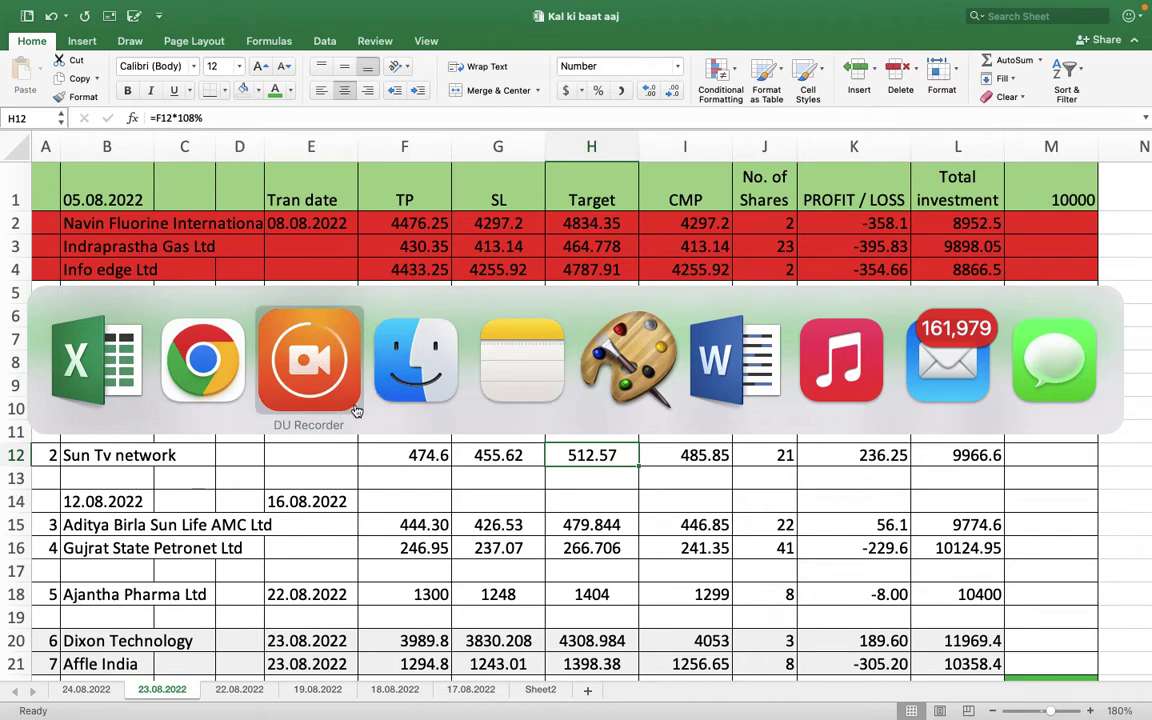
{"action": "left_click", "coordinate": [211, 368]}
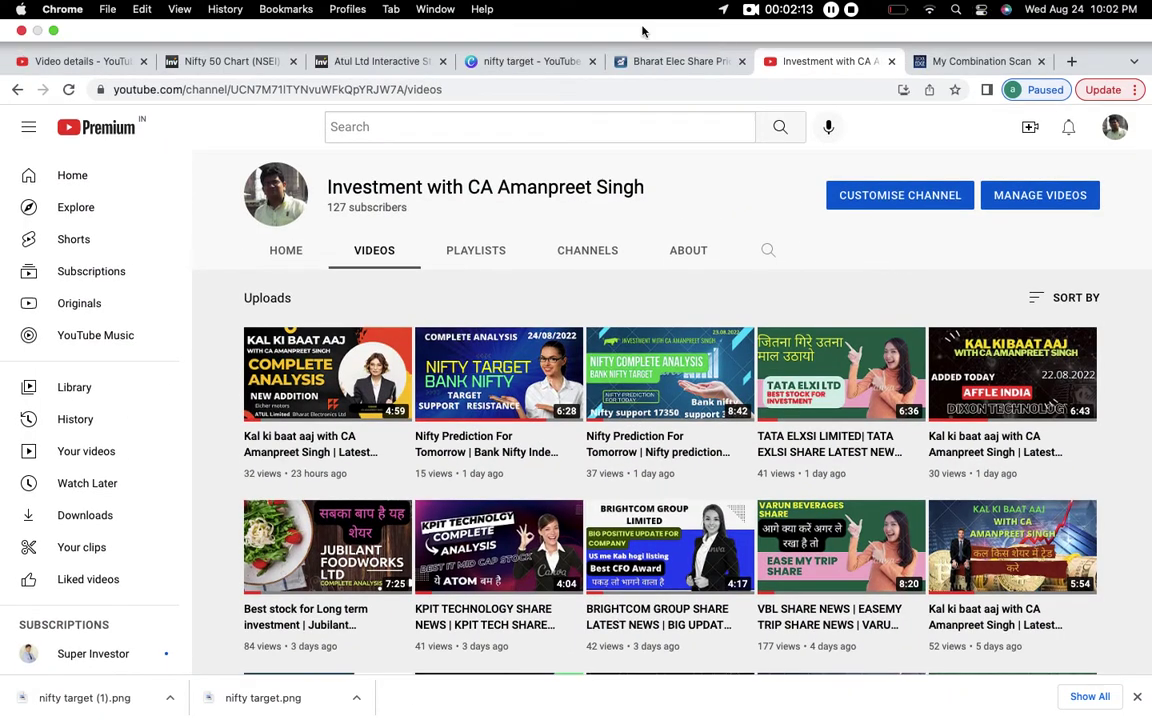
{"action": "left_click", "coordinate": [632, 64]}
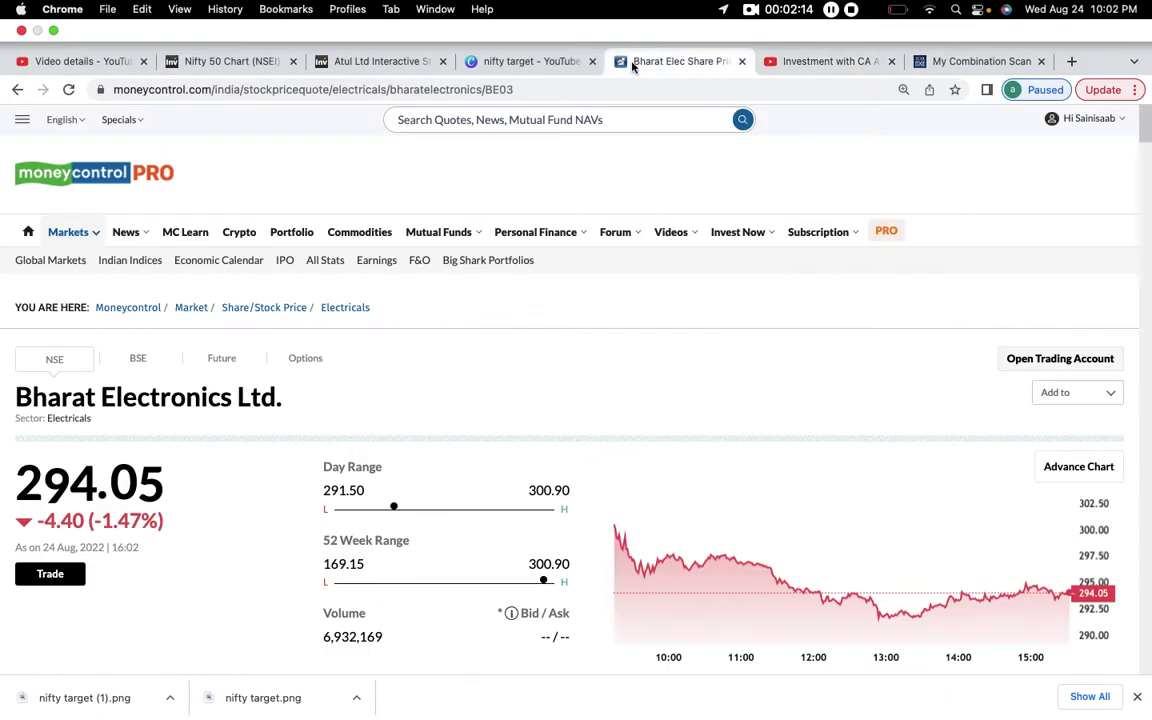
{"action": "left_click", "coordinate": [462, 112]}
{"action": "type", "text": "SU TV"}
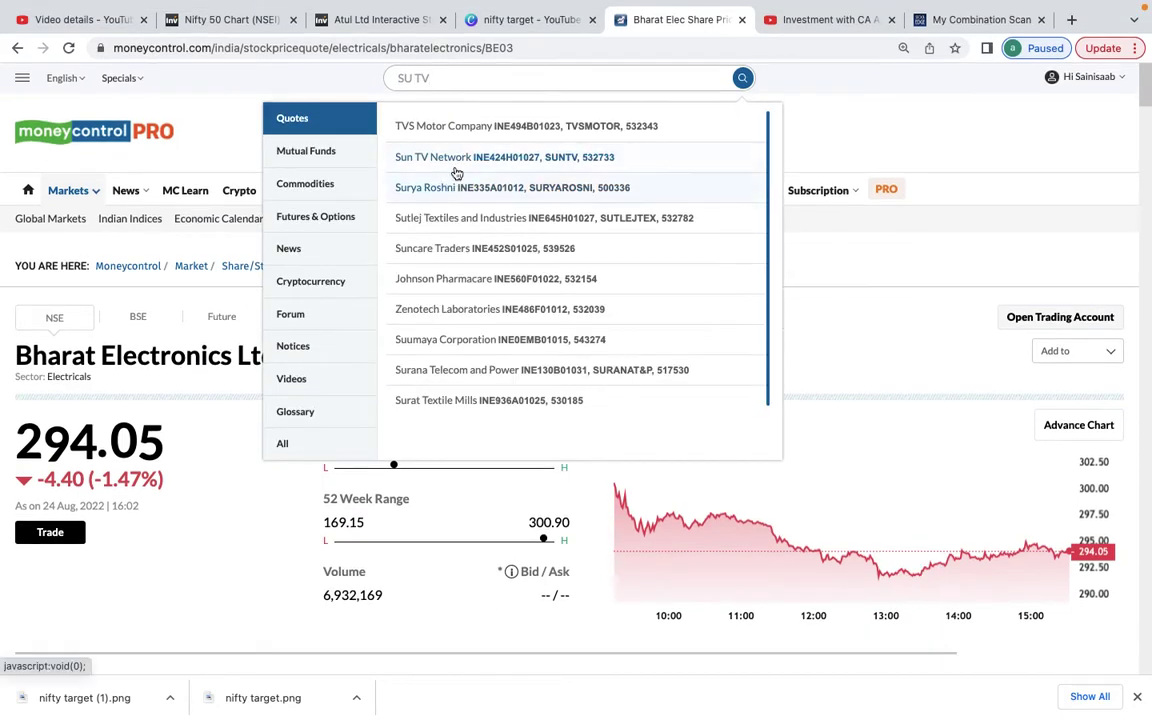
{"action": "left_click", "coordinate": [459, 159]}
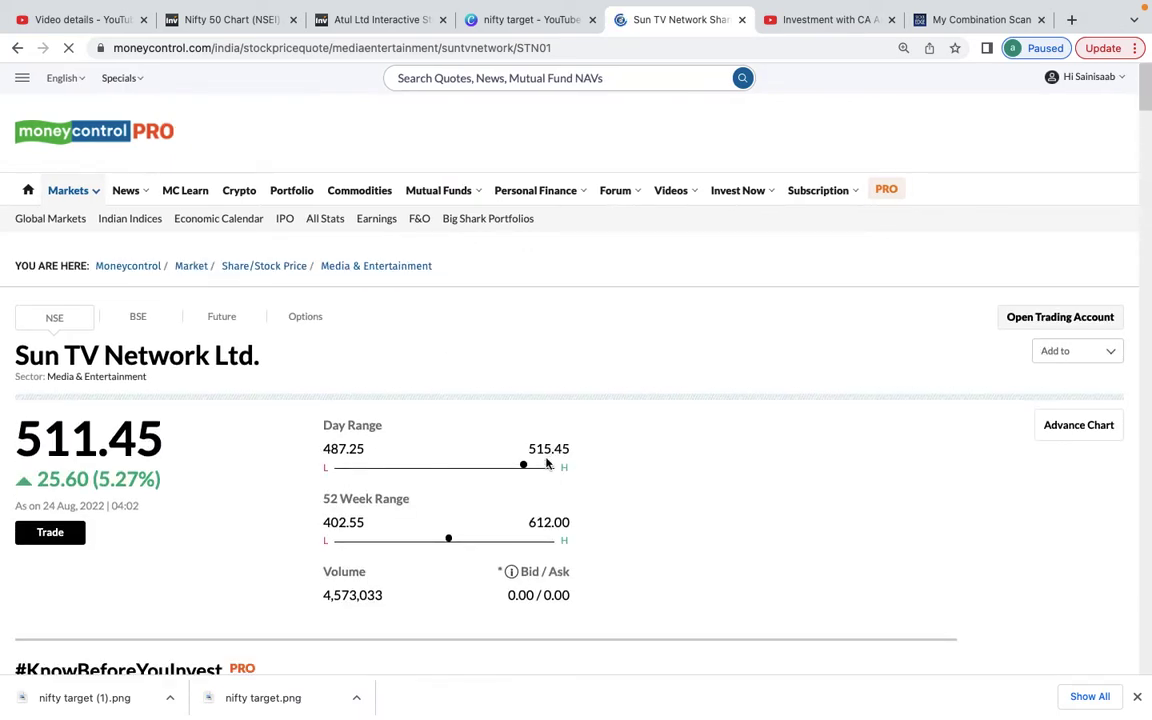
{"action": "double_click", "coordinate": [549, 450]}
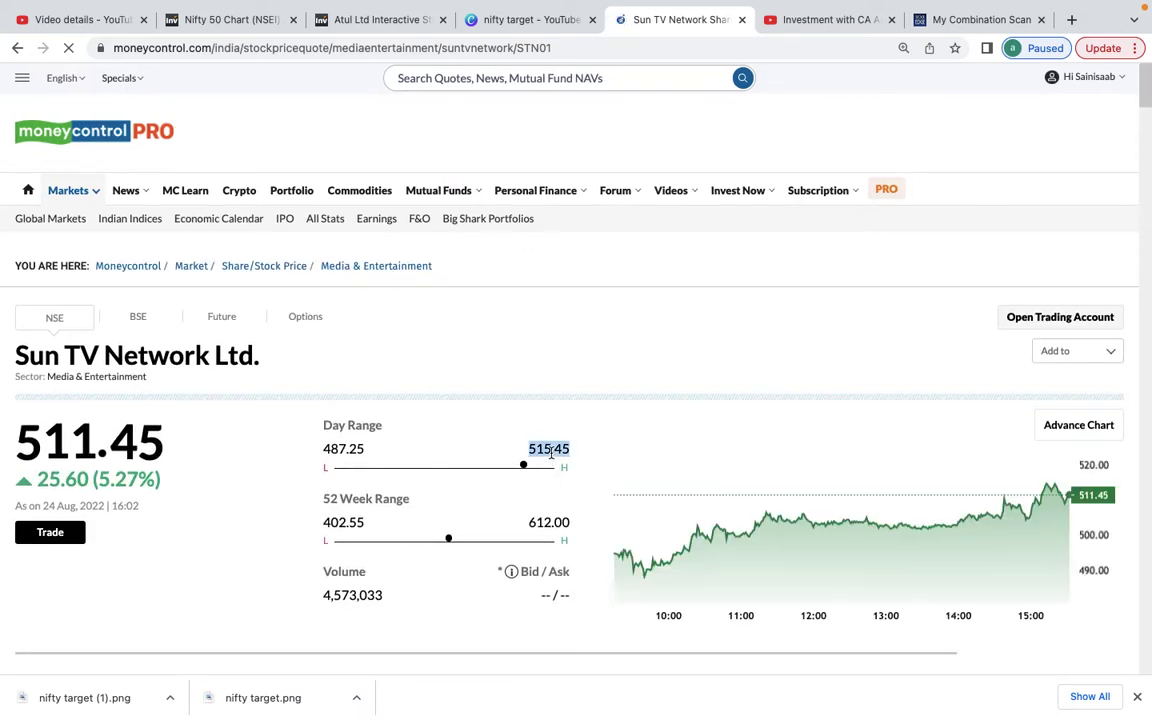
Step: Return to Excel's 24.08.2022 sheet and review Sun Tv network's target, CMP and number of shares in row 7
{"action": "key", "text": "super+Tab"}
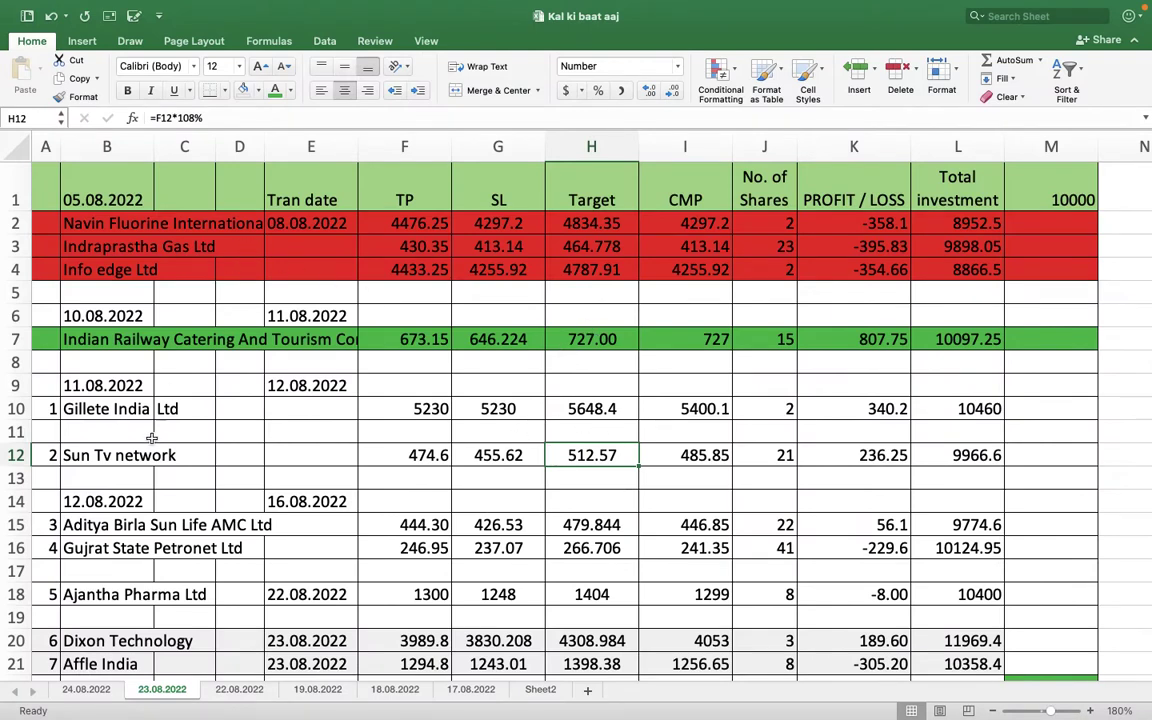
{"action": "left_click", "coordinate": [85, 690]}
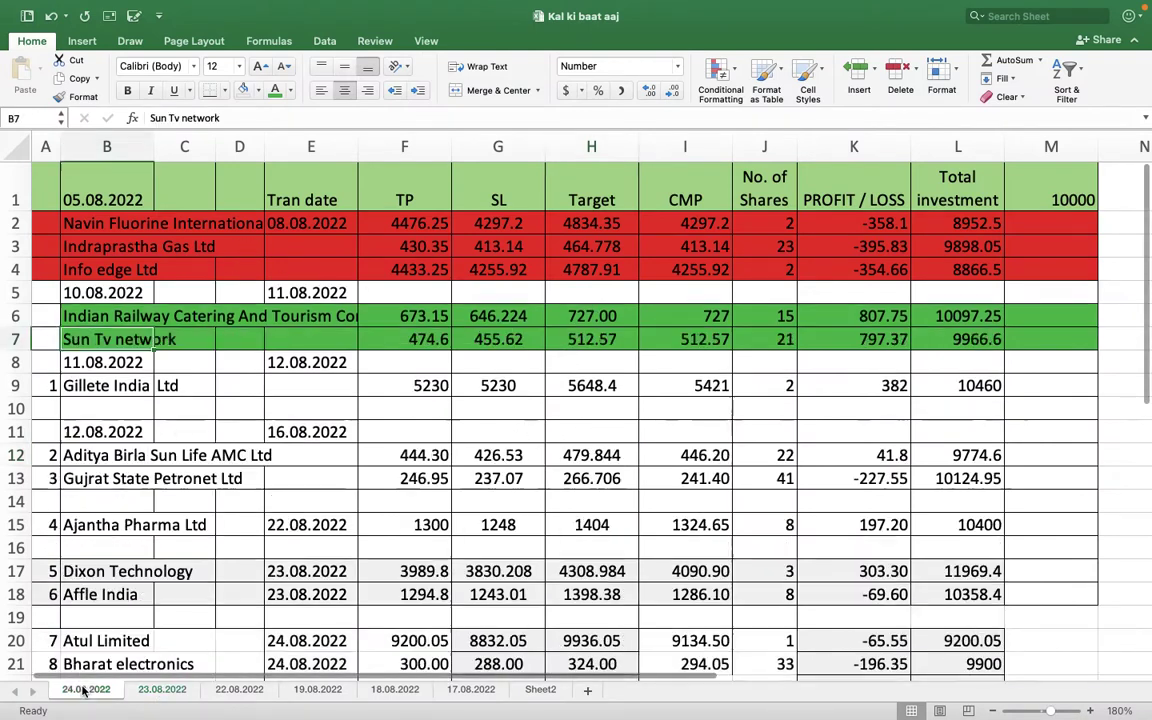
{"action": "left_click", "coordinate": [582, 335]}
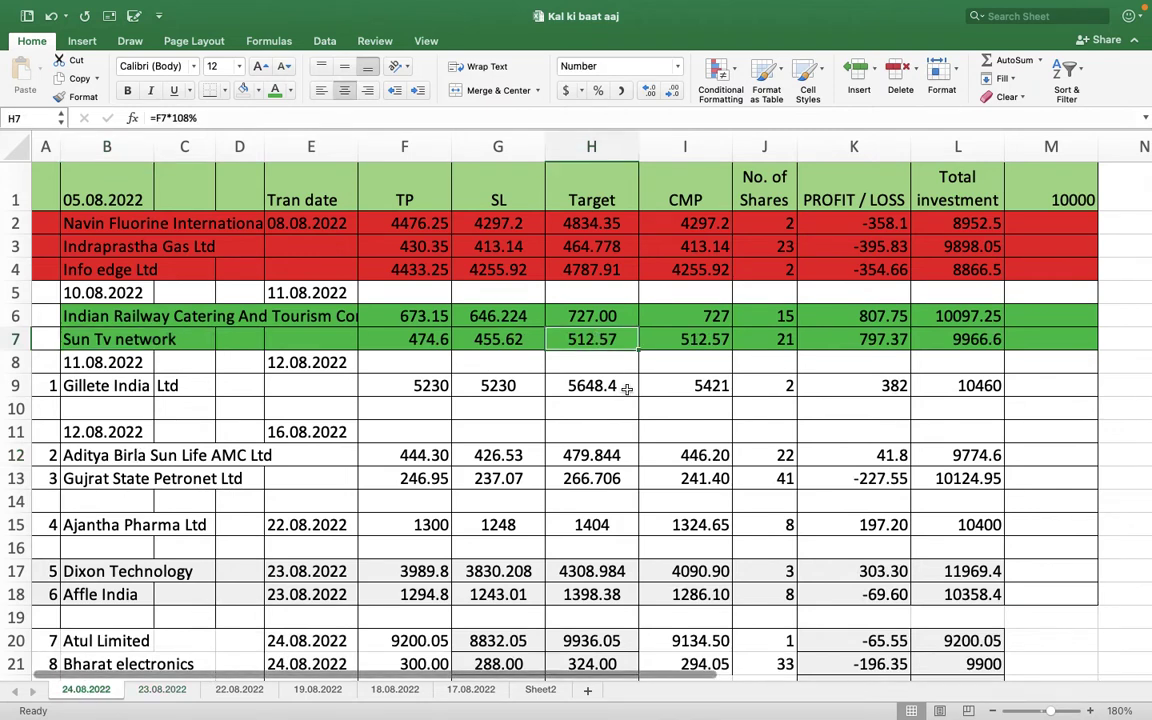
{"action": "key", "text": "Right"}
{"action": "key", "text": "Right"}
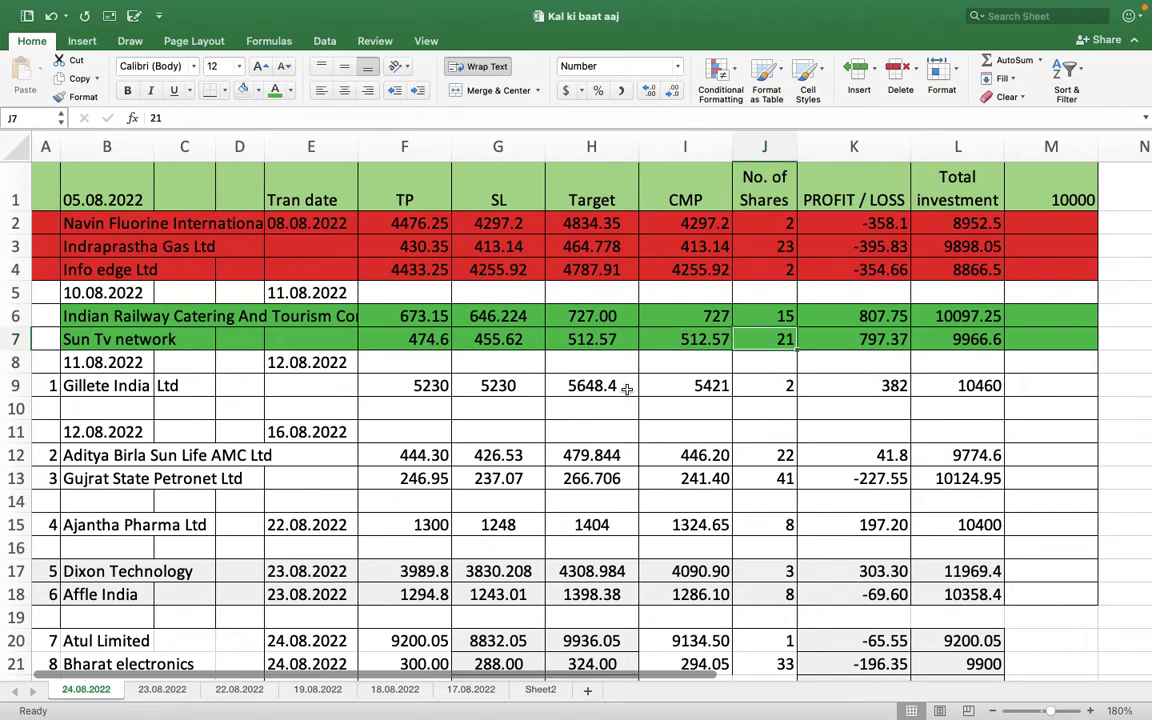
Step: Check Sun Tv network's profit and select K6:K7 to view the combined profit of both green rows
{"action": "key", "text": "Right"}
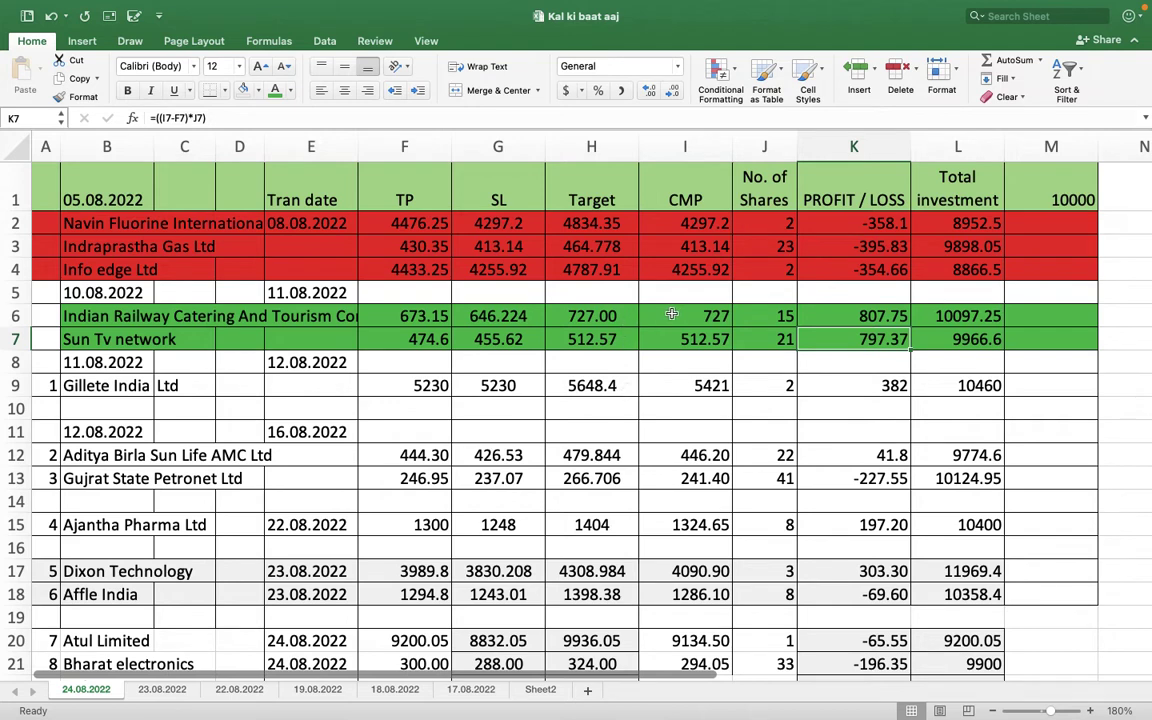
{"action": "left_click", "coordinate": [839, 324]}
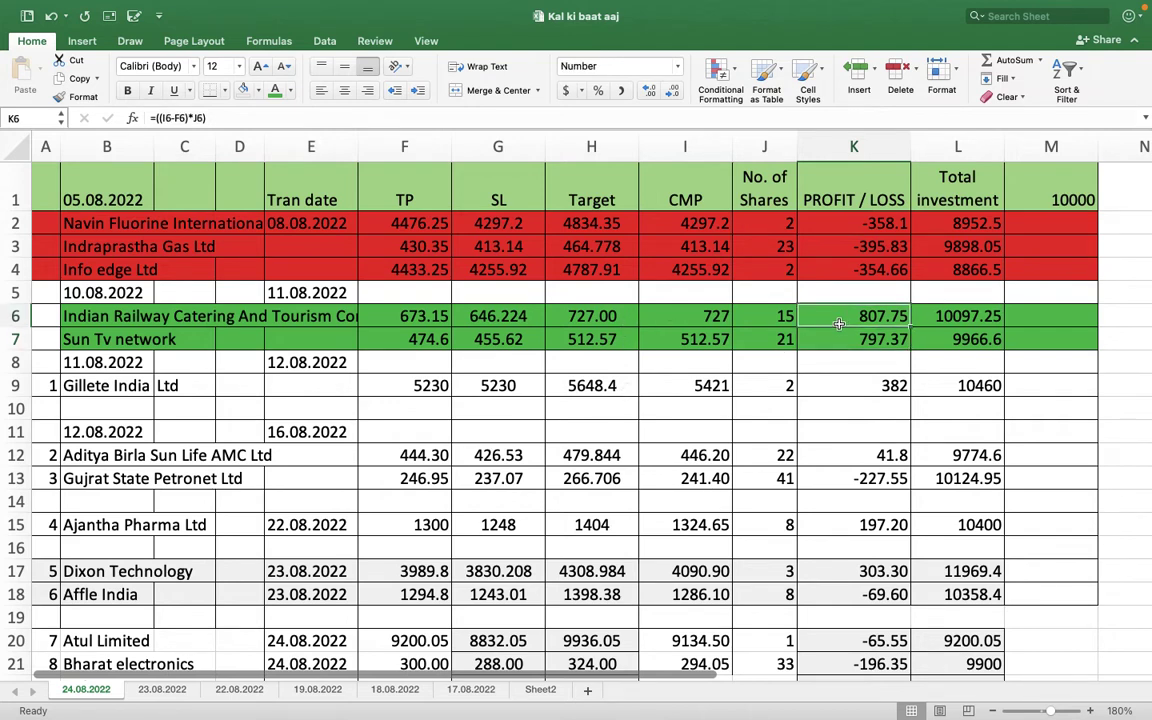
{"action": "key", "text": "shift+Down"}
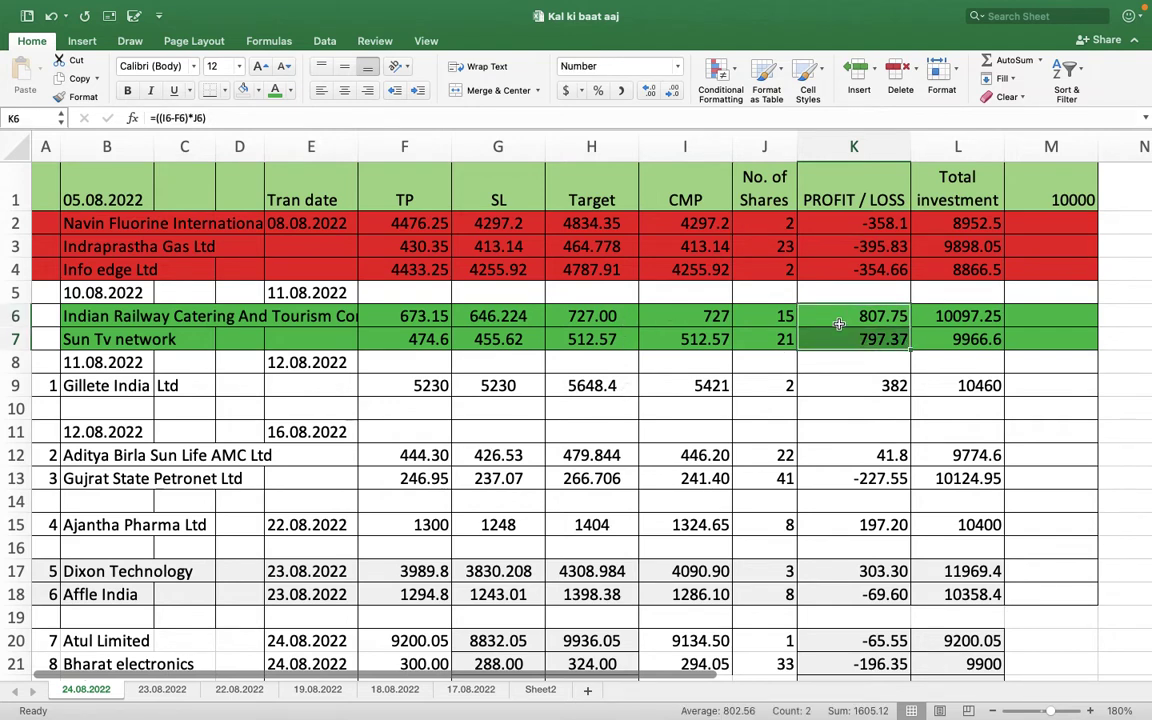
Step: Review the red rows from Navin Fluorine across, and check the PROFIT / LOSS values in K2 through K4
{"action": "key", "text": "Down"}
{"action": "left_click", "coordinate": [839, 324]}
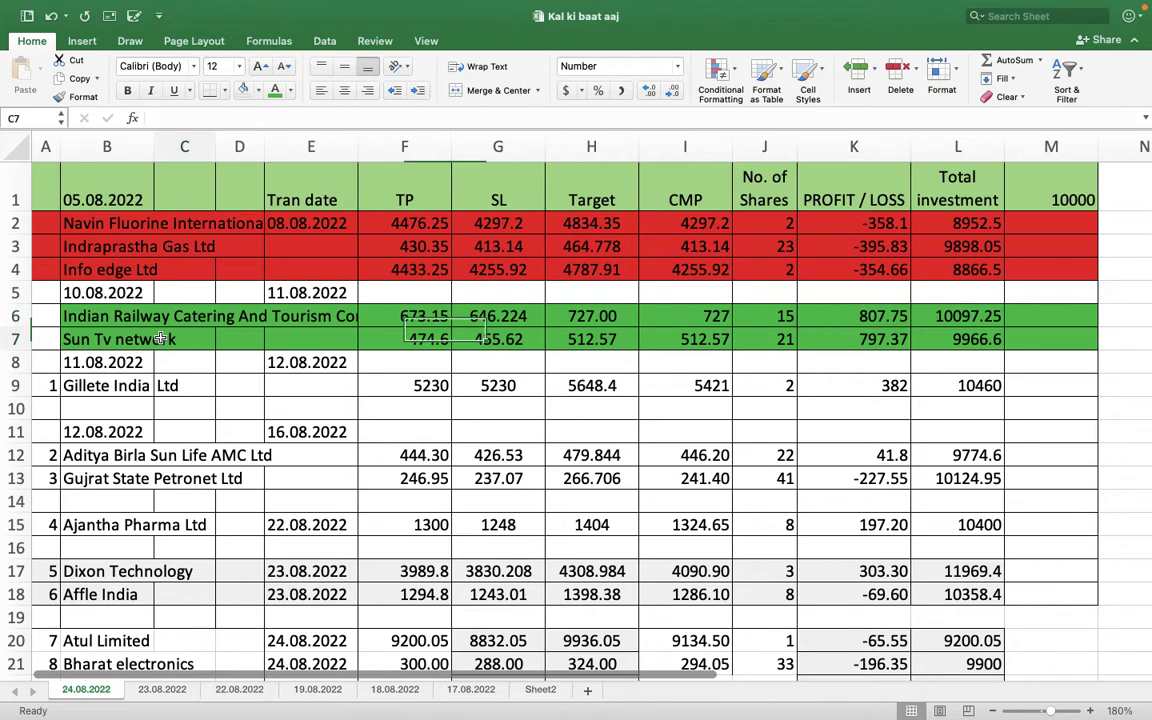
{"action": "left_click", "coordinate": [170, 229]}
{"action": "key", "text": "Right"}
{"action": "key", "text": "Right"}
{"action": "key", "text": "Right"}
{"action": "key", "text": "Right"}
{"action": "key", "text": "Right"}
{"action": "key", "text": "Right"}
{"action": "key", "text": "Right"}
{"action": "key", "text": "Right"}
{"action": "key", "text": "ctrl+c"}
{"action": "key", "text": "Down"}
{"action": "key", "text": "Return"}
{"action": "key", "text": "Down"}
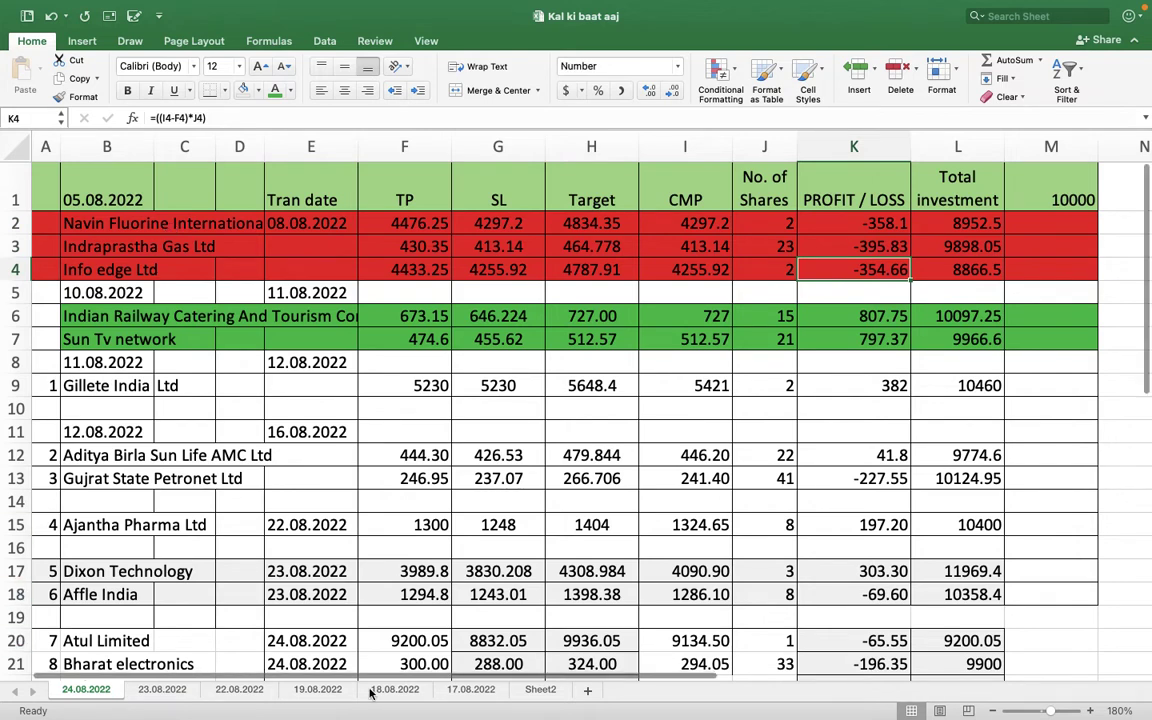
Step: Open Sheet2 and check its title along with the capital and per-stock amounts in I2 and I3
{"action": "left_click", "coordinate": [536, 690]}
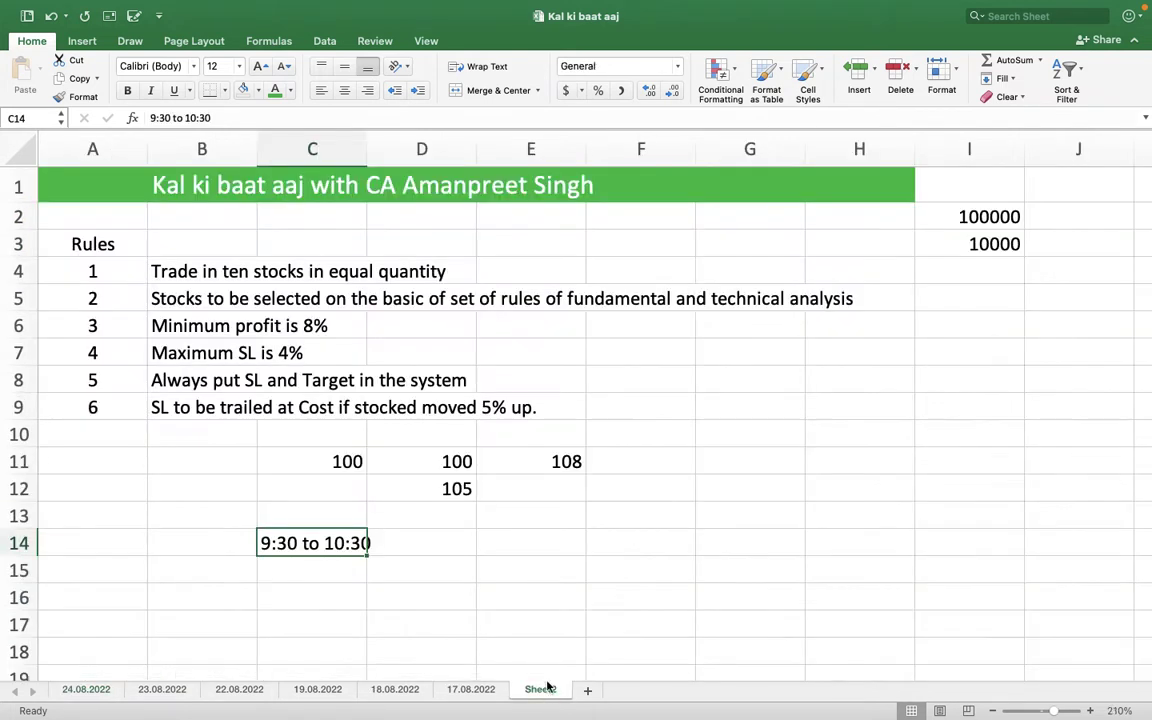
{"action": "left_click", "coordinate": [245, 190]}
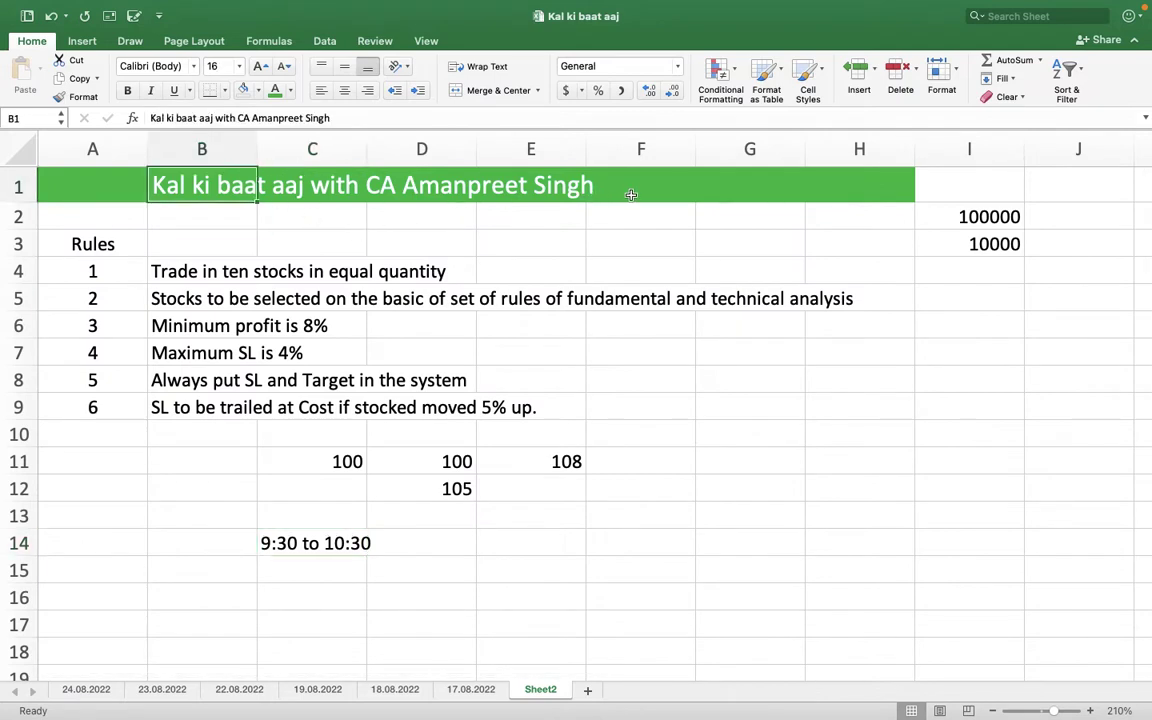
{"action": "left_click", "coordinate": [949, 214]}
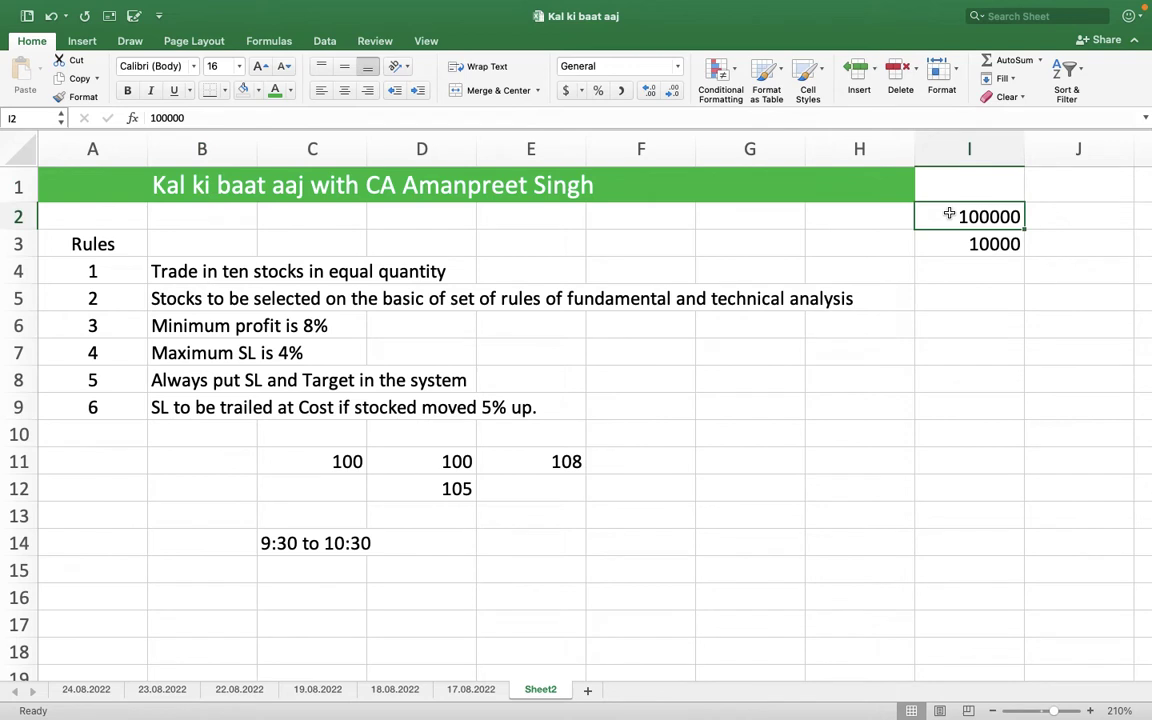
{"action": "left_click", "coordinate": [943, 245]}
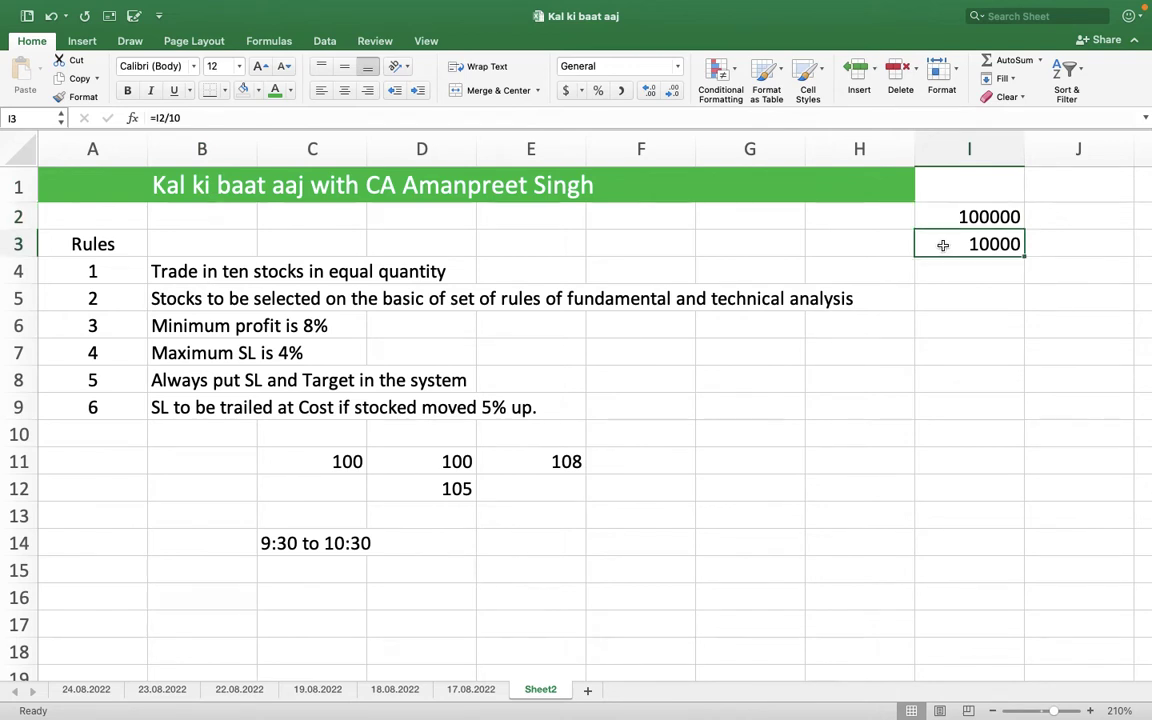
Step: Enter an example capital of 1000000 in J2 and a per-stock amount of 100000 in J3
{"action": "left_click", "coordinate": [1028, 216]}
{"action": "type", "text": "1000000"}
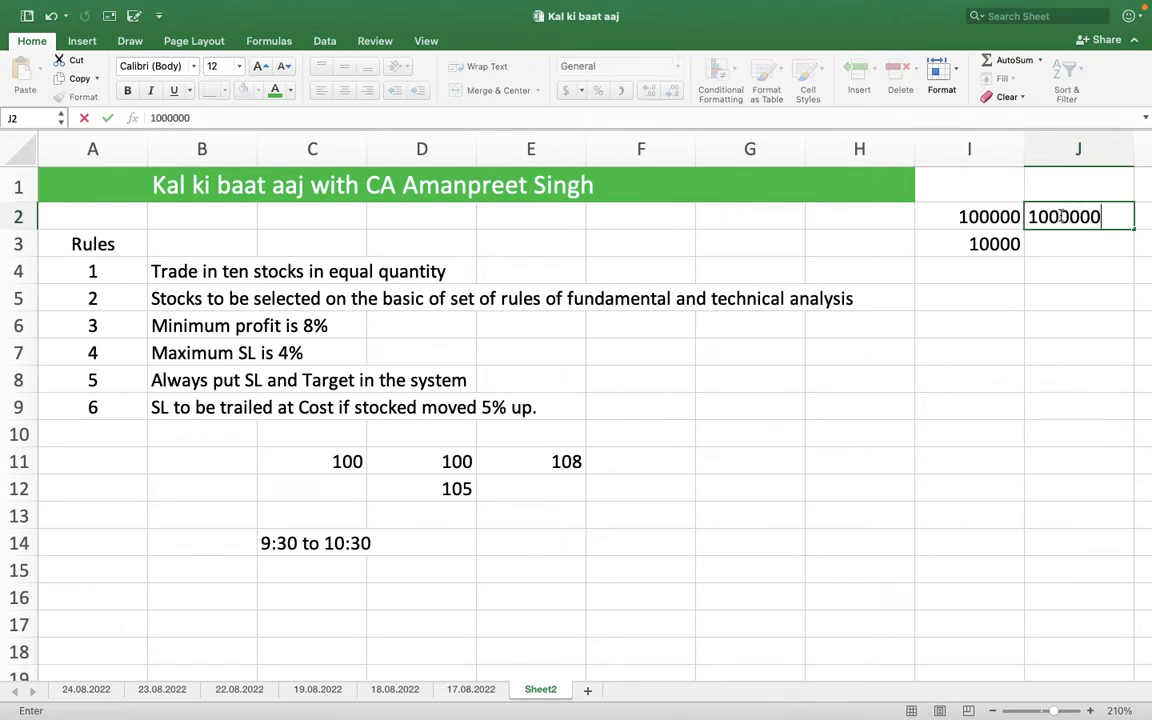
{"action": "key", "text": "Return"}
{"action": "type", "text": "100"}
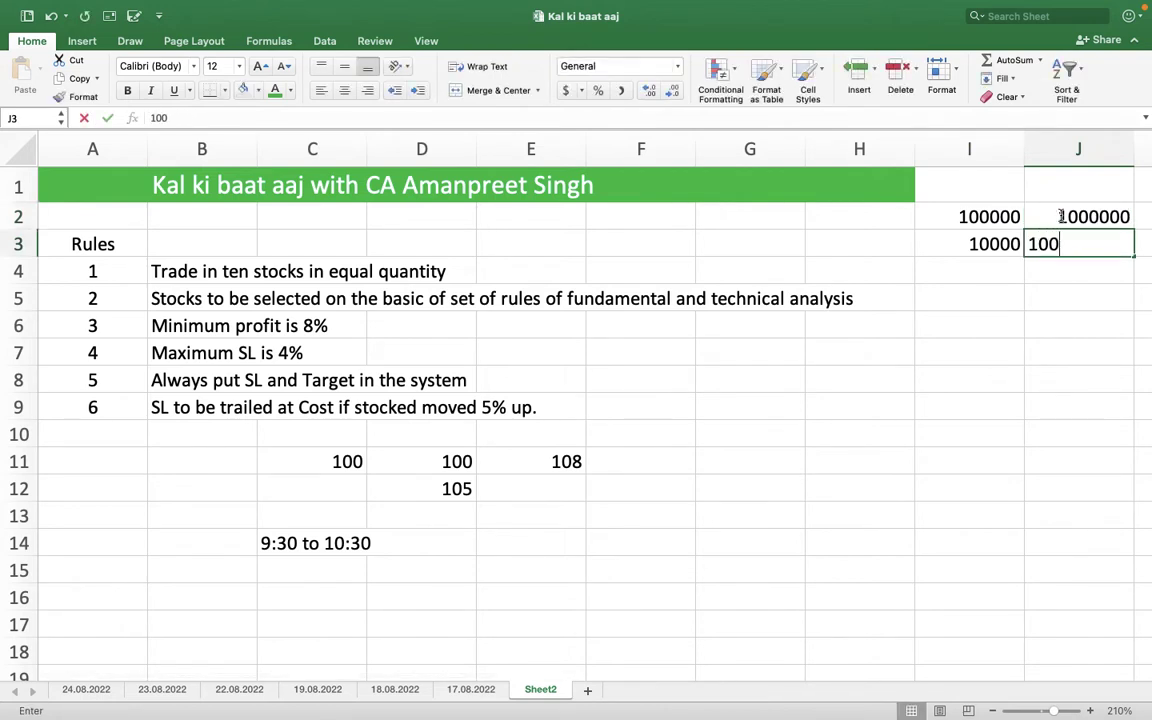
{"action": "type", "text": "000"}
{"action": "key", "text": "Return"}
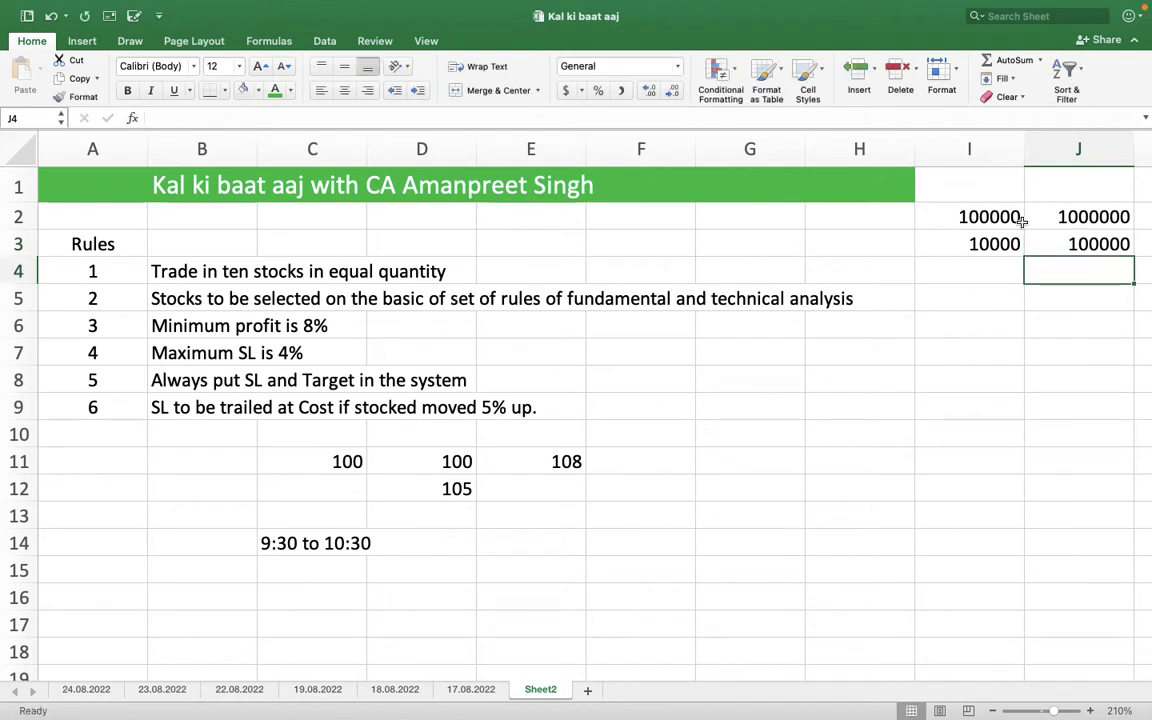
Step: Go through the six trading rules in B4 to B9, ending on the time window noted in C14
{"action": "left_click", "coordinate": [190, 274]}
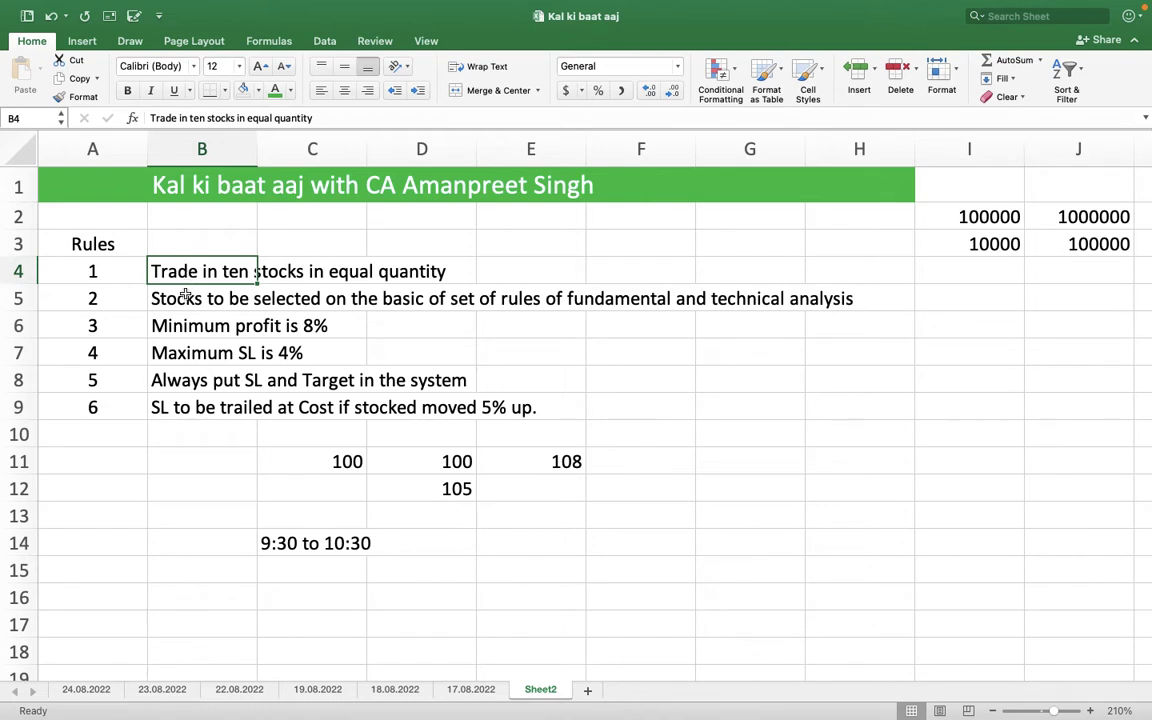
{"action": "left_click", "coordinate": [182, 294]}
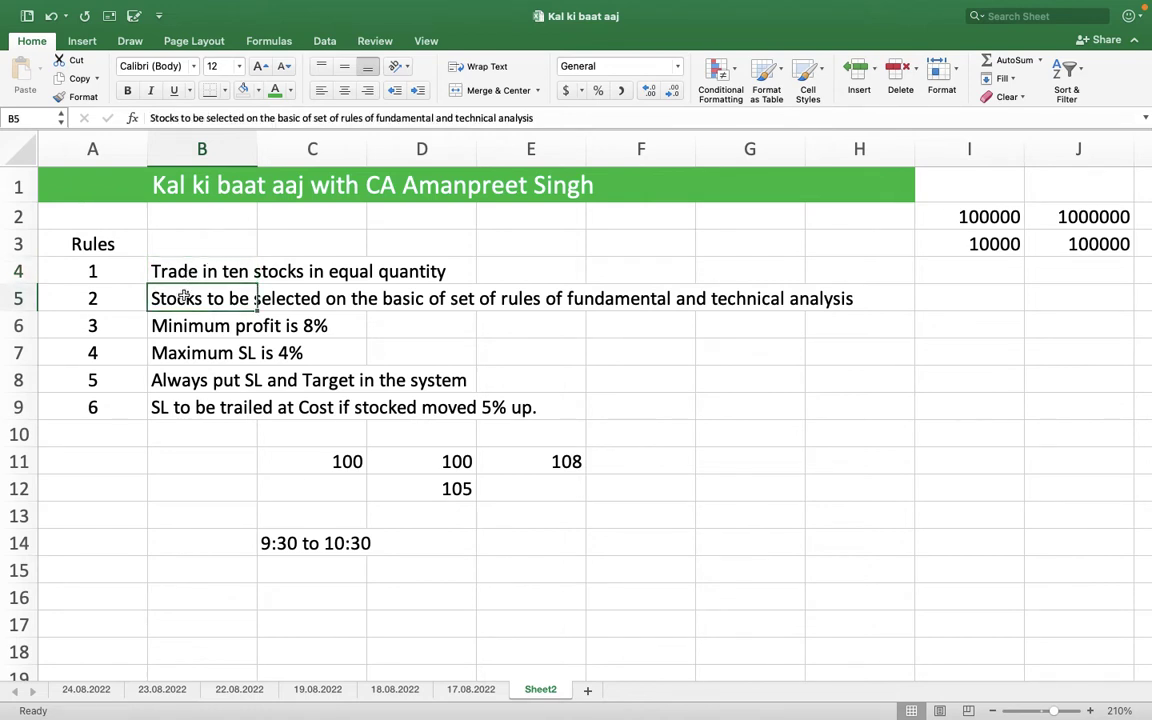
{"action": "left_click", "coordinate": [165, 326]}
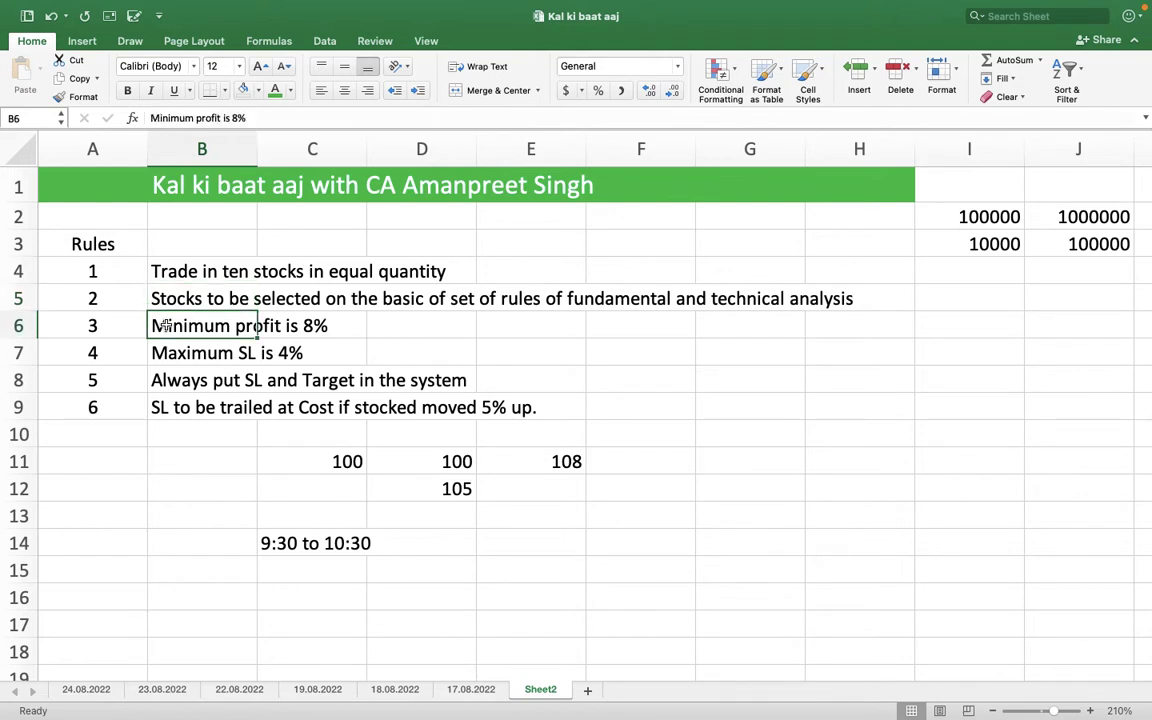
{"action": "left_click", "coordinate": [175, 353]}
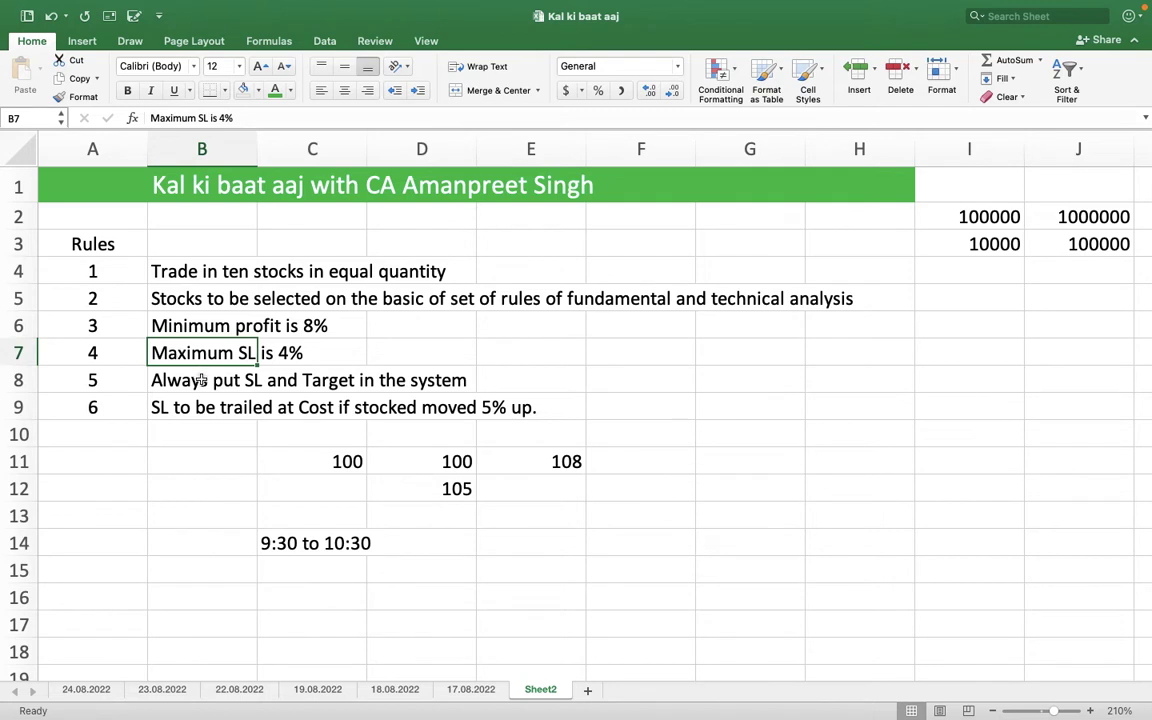
{"action": "left_click", "coordinate": [202, 380]}
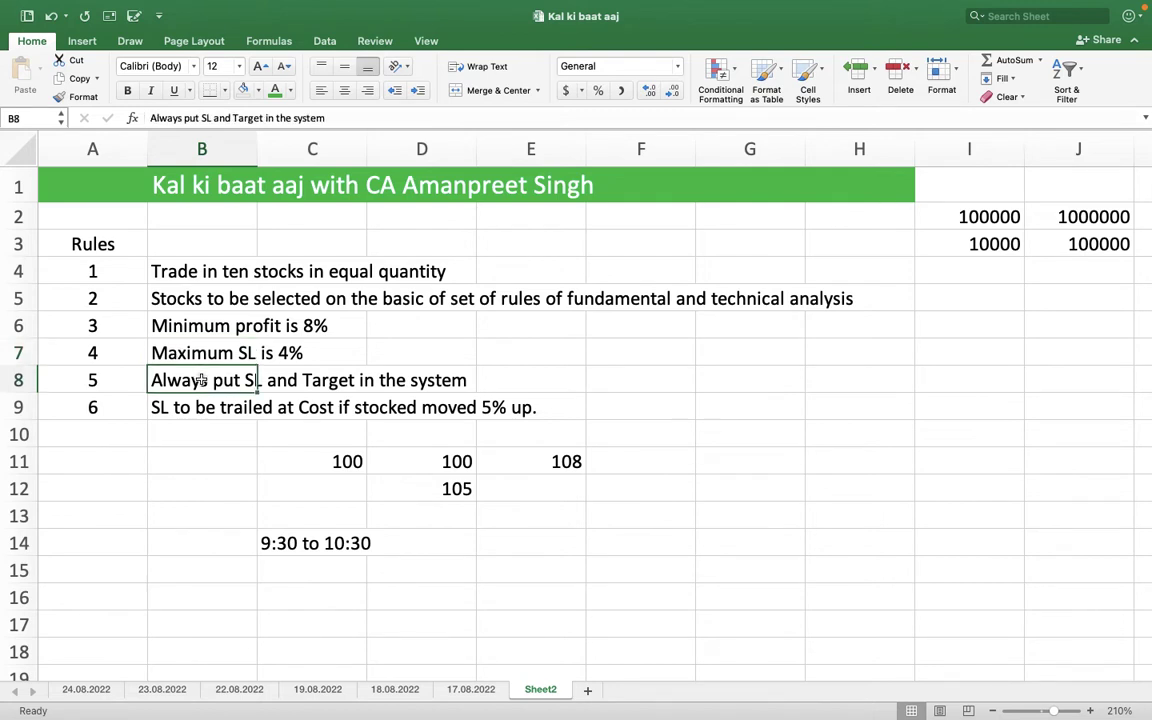
{"action": "left_click", "coordinate": [181, 407]}
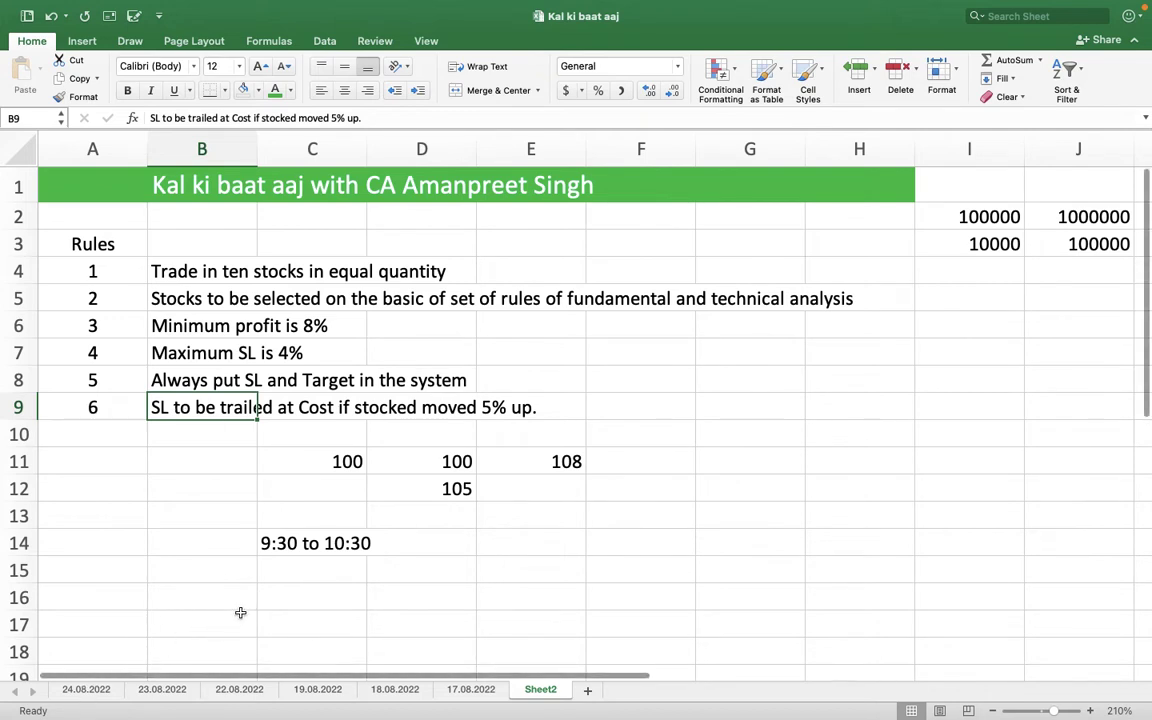
{"action": "left_click", "coordinate": [312, 544]}
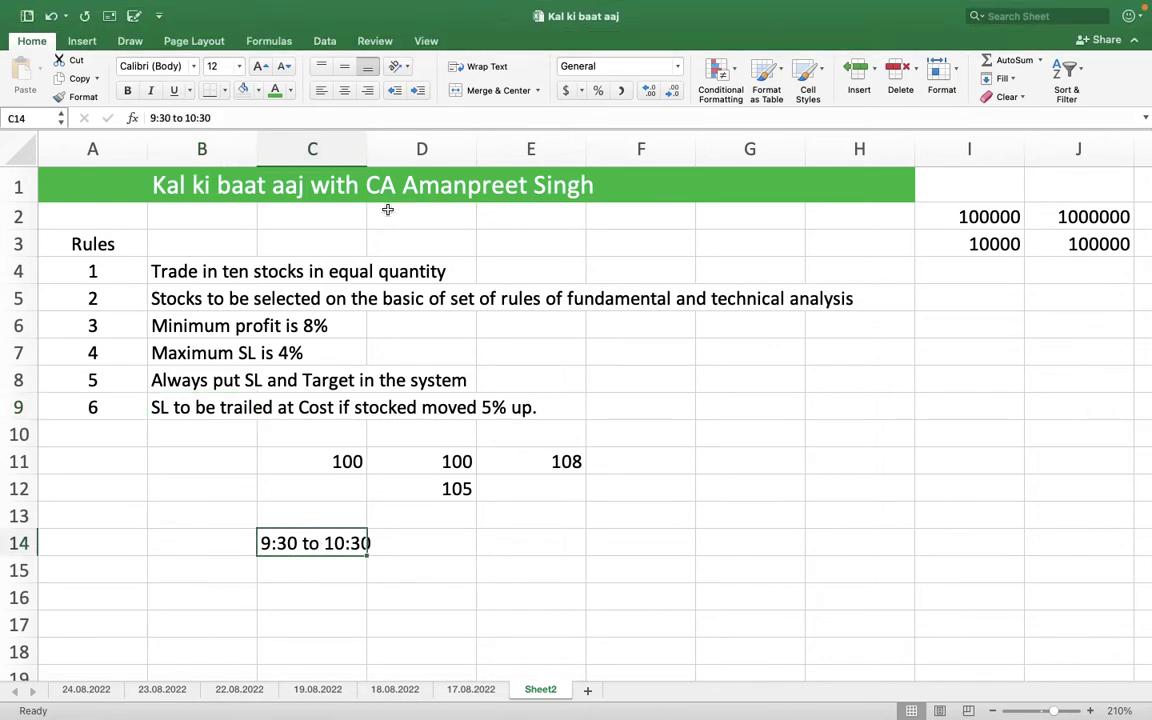
Step: Return to the 24.08.2022 sheet and check Gillete India Ltd's TP, target and SL in row 9
{"action": "left_click", "coordinate": [86, 689]}
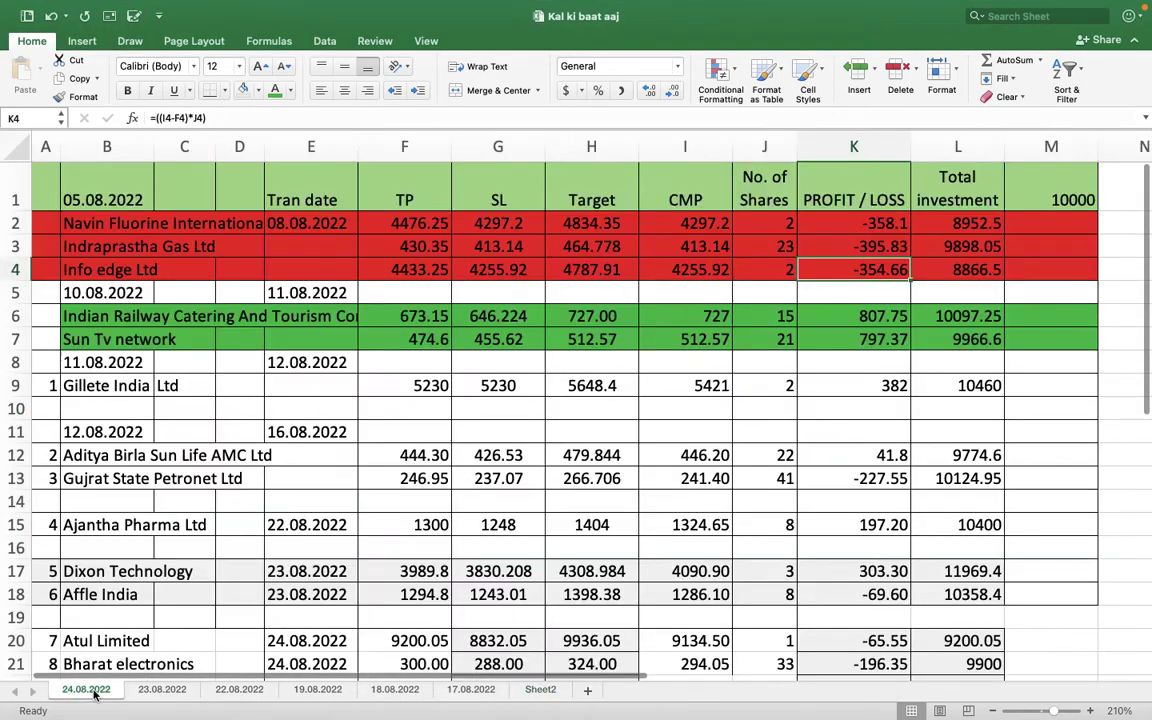
{"action": "left_click", "coordinate": [397, 389]}
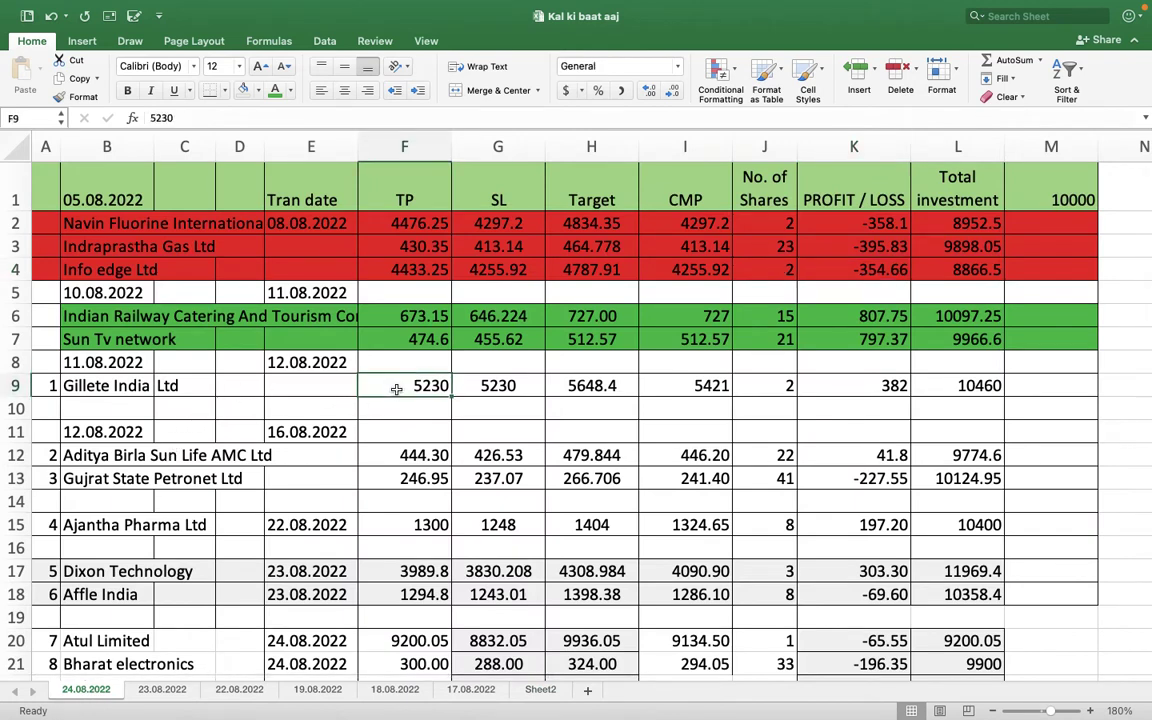
{"action": "left_click", "coordinate": [612, 386]}
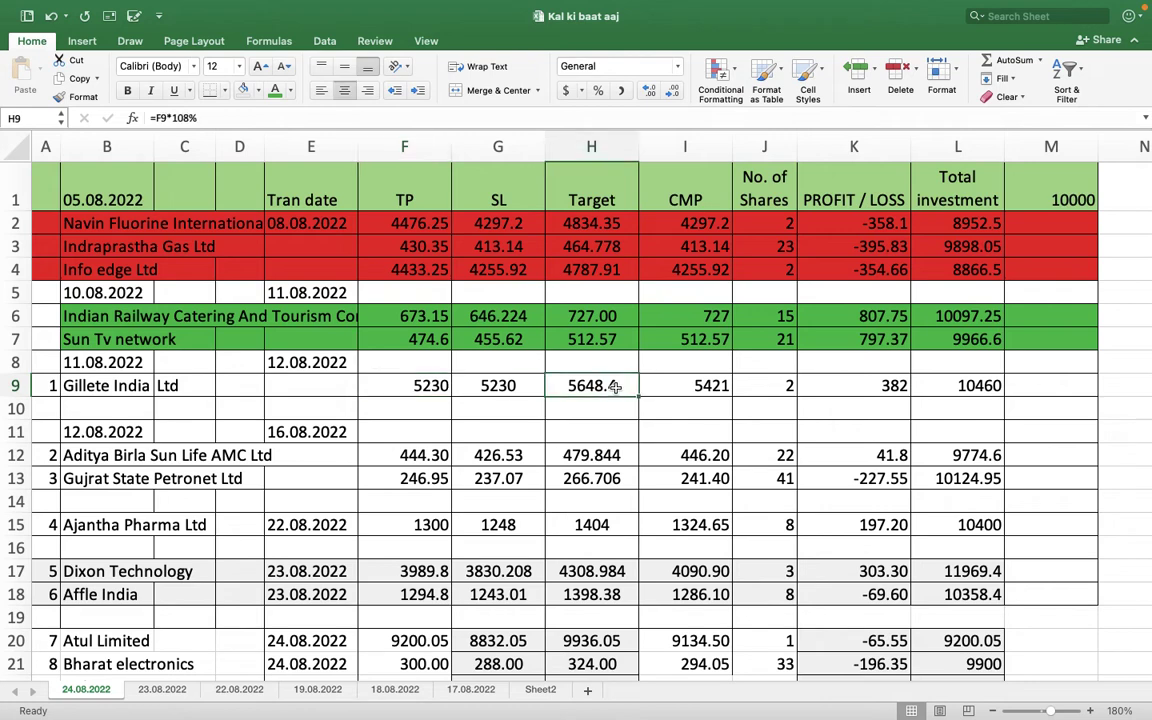
{"action": "left_click", "coordinate": [500, 387]}
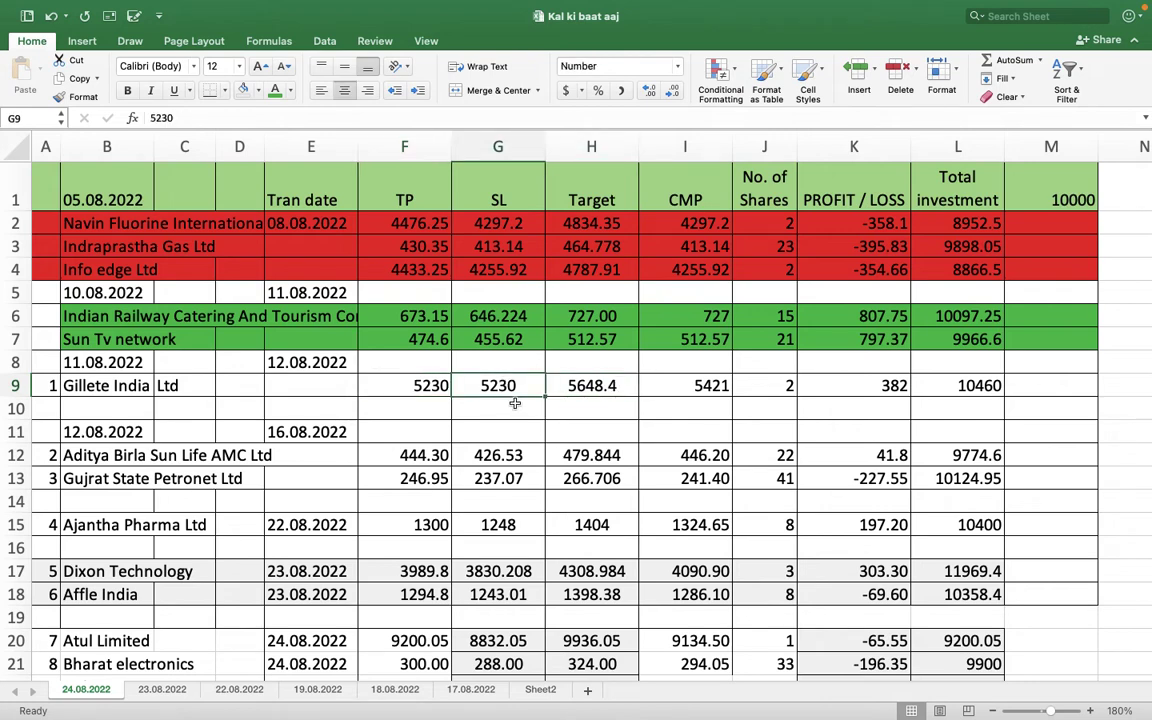
Step: Review Sun Tv network's figures across row 7, from its name to its profit in K7
{"action": "left_click", "coordinate": [92, 339]}
{"action": "key", "text": "Right"}
{"action": "key", "text": "Right"}
{"action": "key", "text": "Right"}
{"action": "key", "text": "Right"}
{"action": "key", "text": "Right"}
{"action": "key", "text": "Right"}
{"action": "key", "text": "Right"}
{"action": "key", "text": "Right"}
{"action": "key", "text": "Right"}
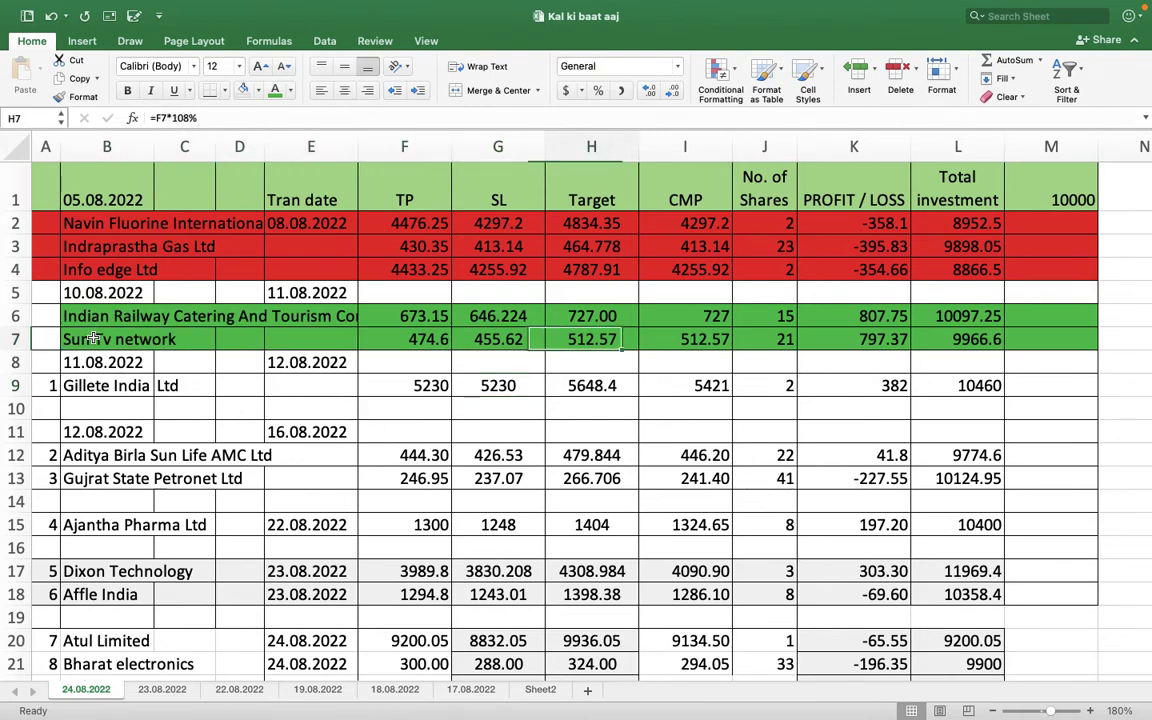
Step: Go down the PROFIT / LOSS column through the open positions to the total in K23
{"action": "key", "text": "Down"}
{"action": "key", "text": "Down"}
{"action": "key", "text": "Down"}
{"action": "key", "text": "Down"}
{"action": "key", "text": "Down"}
{"action": "key", "text": "Down"}
{"action": "key", "text": "Down"}
{"action": "key", "text": "Down"}
{"action": "key", "text": "Down"}
{"action": "key", "text": "Down"}
{"action": "key", "text": "Down"}
{"action": "key", "text": "Down"}
{"action": "key", "text": "Down"}
{"action": "key", "text": "Down"}
{"action": "key", "text": "Down"}
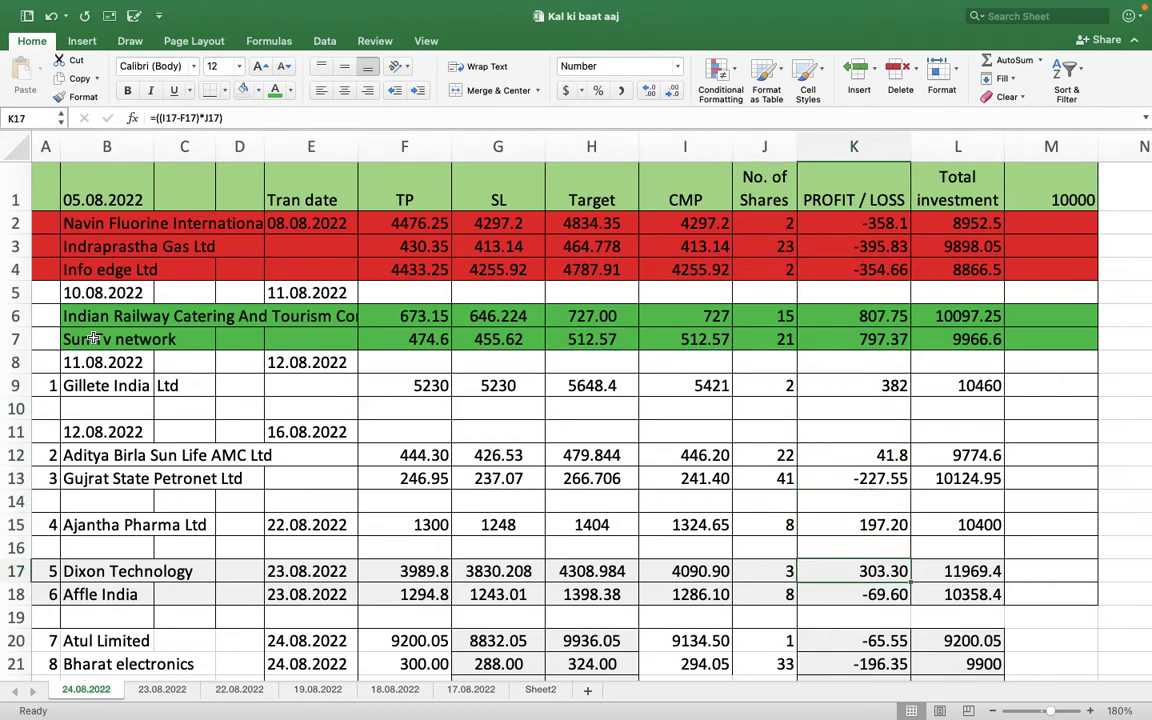
{"action": "key", "text": "Down"}
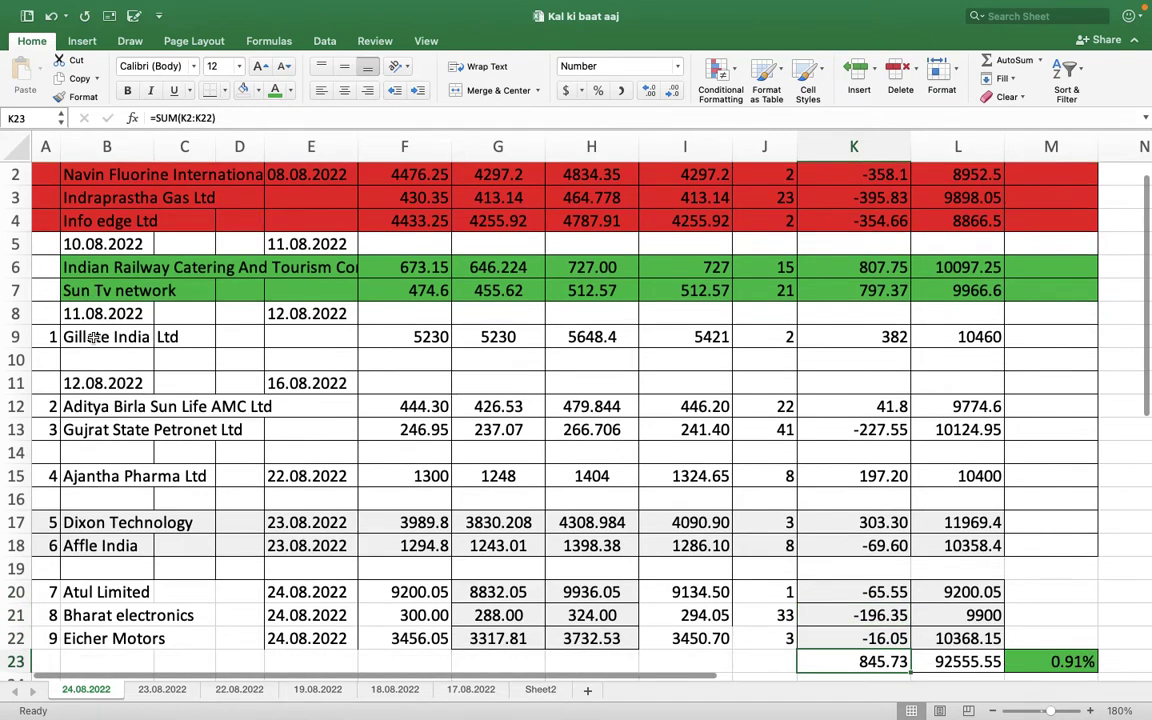
Step: Check the stocks added on 24.08.2022 in B20 to B22, continuing across Eicher Motors' row to its CMP
{"action": "left_click", "coordinate": [105, 592]}
{"action": "key", "text": "Down"}
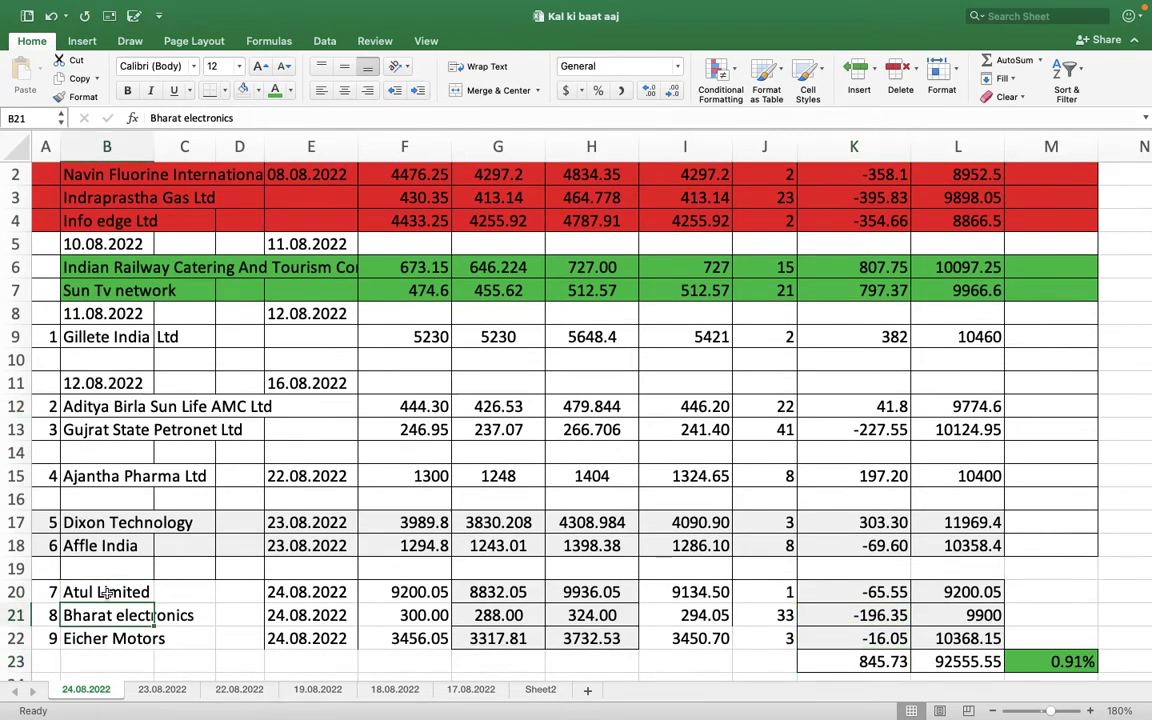
{"action": "key", "text": "Down"}
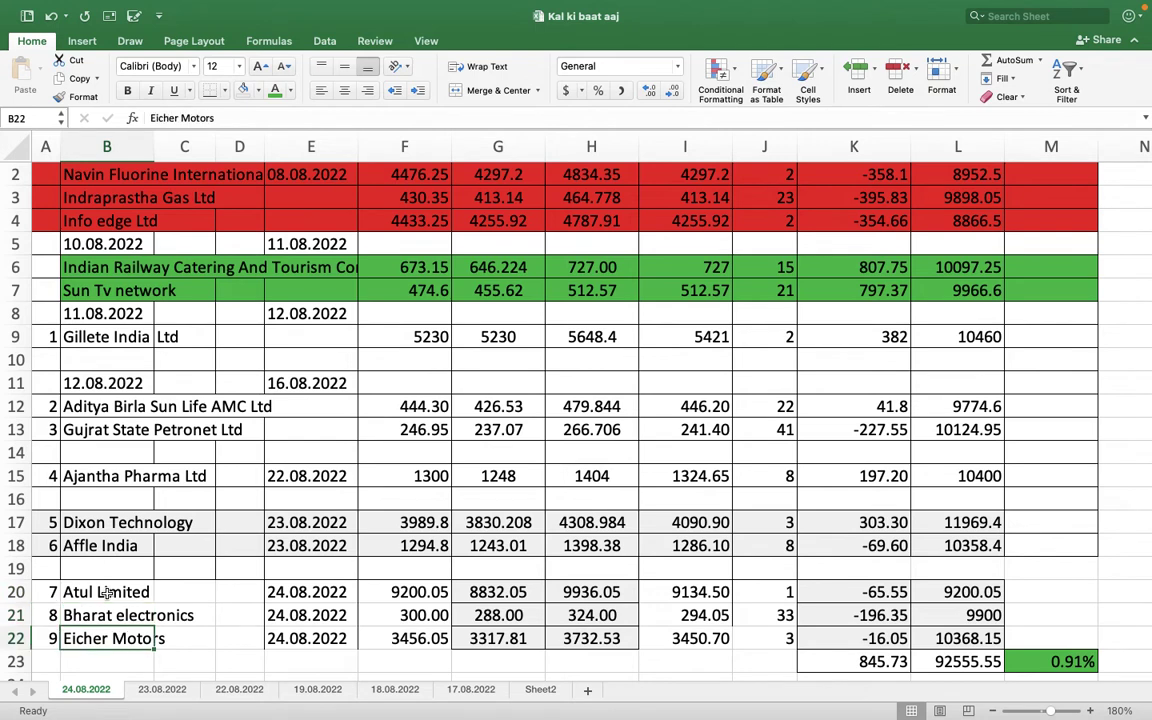
{"action": "key", "text": "Right"}
{"action": "key", "text": "Right"}
{"action": "key", "text": "Right"}
{"action": "key", "text": "Right"}
{"action": "key", "text": "Right"}
{"action": "key", "text": "Right"}
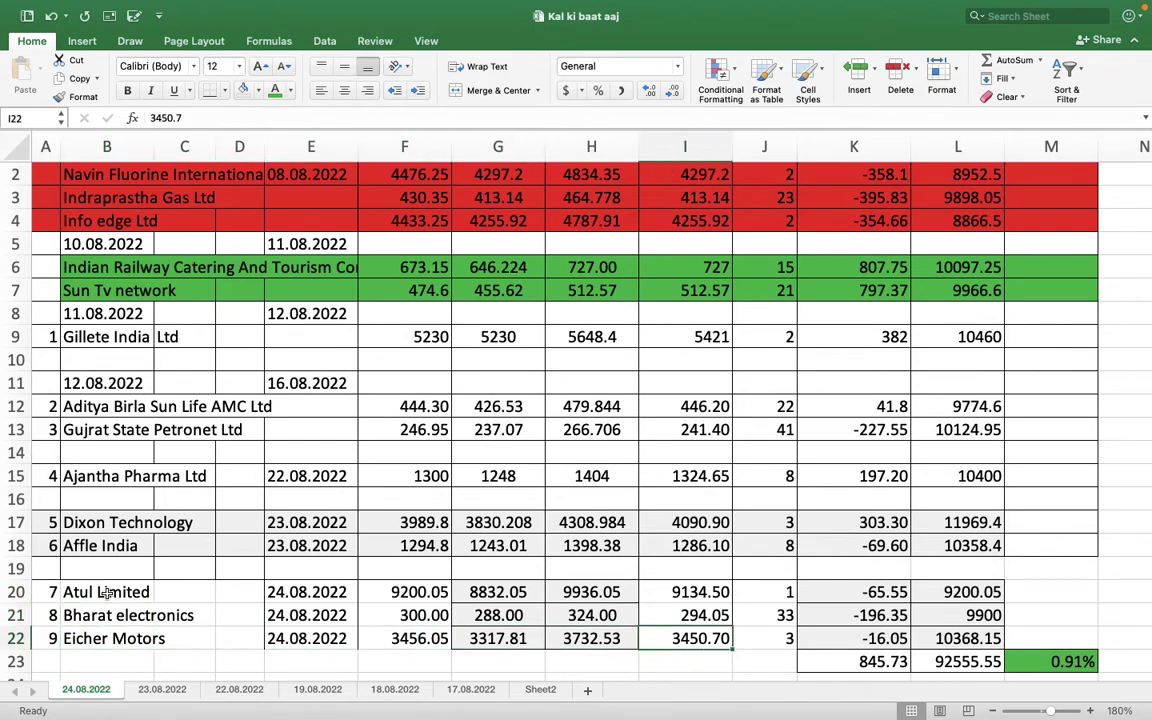
Step: Check the TP and the profit or loss of Atul Limited and Bharat electronics in rows 20 and 21
{"action": "key", "text": "Left"}
{"action": "key", "text": "Left"}
{"action": "key", "text": "Up"}
{"action": "key", "text": "Up"}
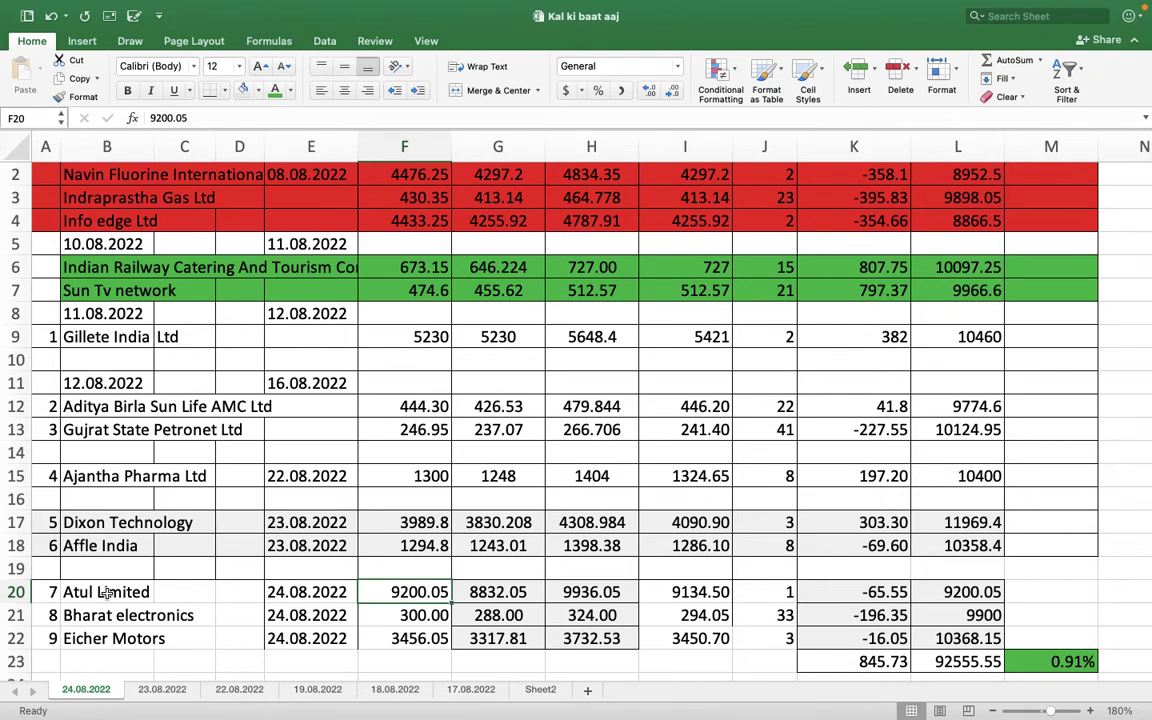
{"action": "left_click", "coordinate": [841, 593]}
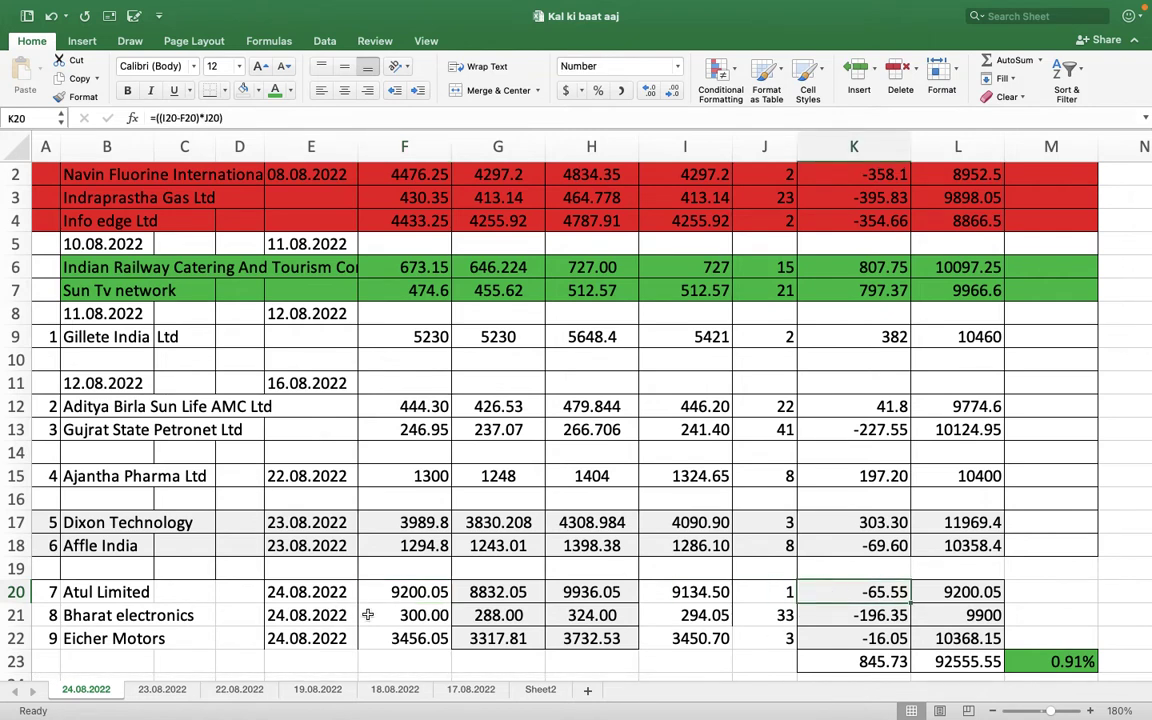
{"action": "left_click", "coordinate": [418, 617]}
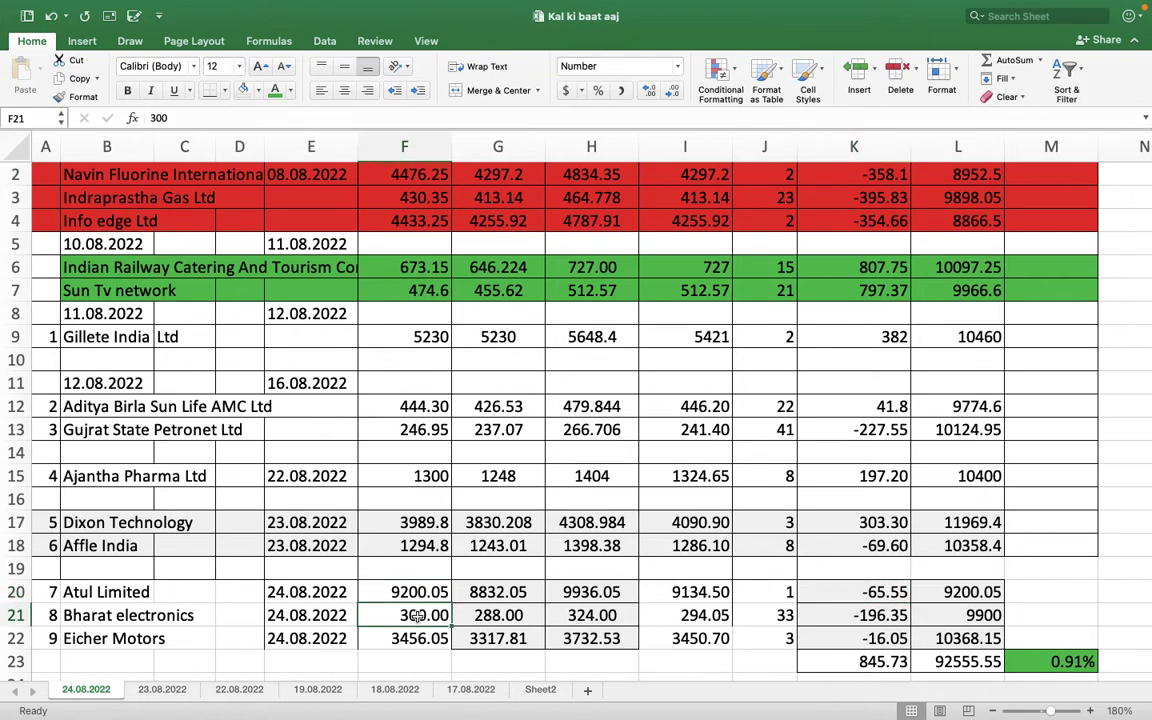
{"action": "left_click", "coordinate": [870, 617]}
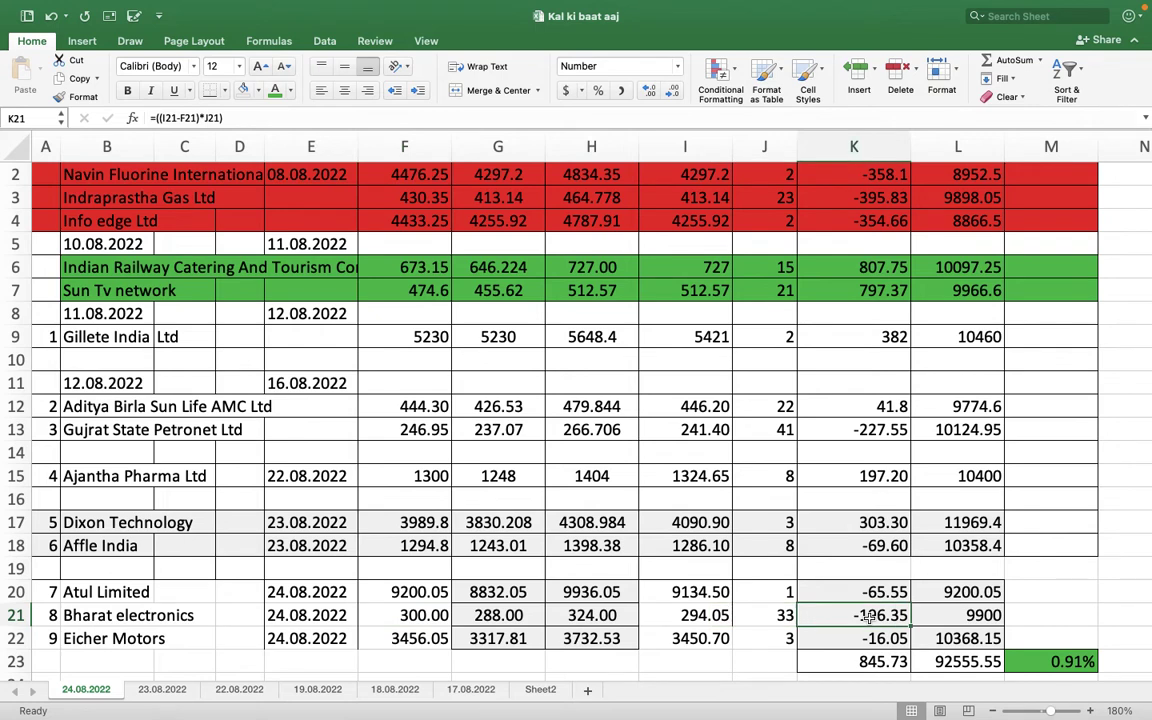
Step: Check the SL and target formulas of Bharat electronics in row 21 and Atul Limited in row 20
{"action": "left_click", "coordinate": [490, 614]}
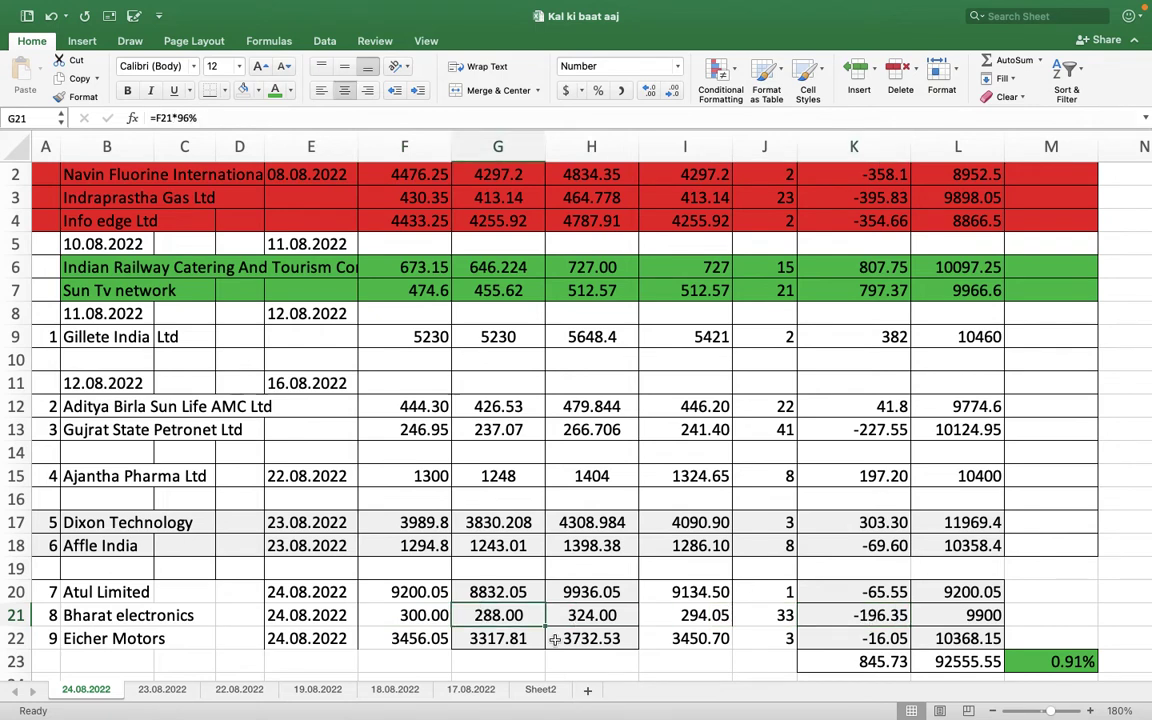
{"action": "left_click", "coordinate": [603, 617]}
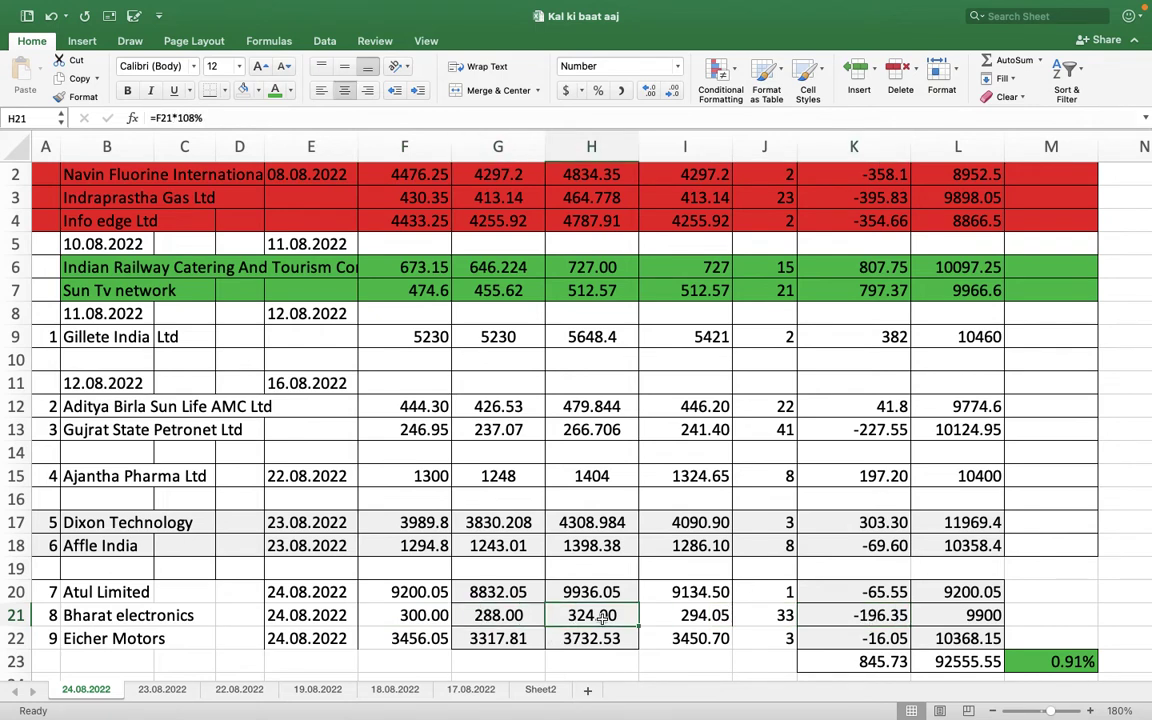
{"action": "left_click", "coordinate": [512, 594]}
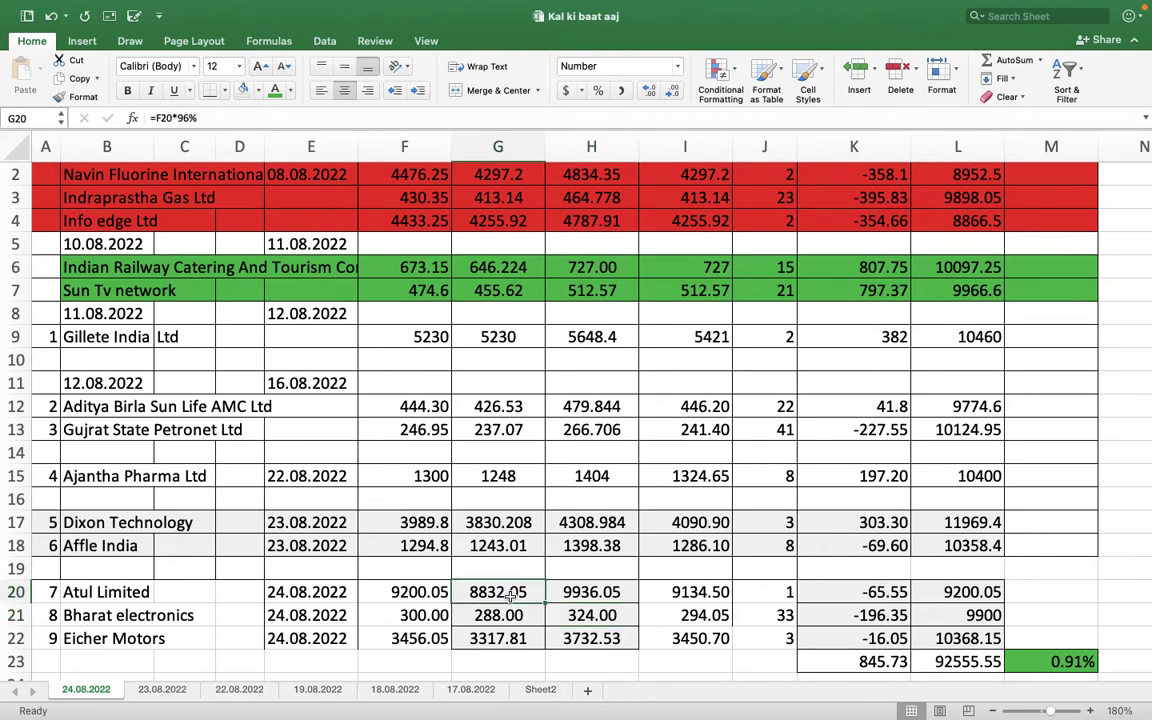
{"action": "left_click", "coordinate": [591, 595]}
Step: Review Eicher Motors' TP, SL and target in row 22, continuing across to its total investment in L22
{"action": "left_click", "coordinate": [415, 640]}
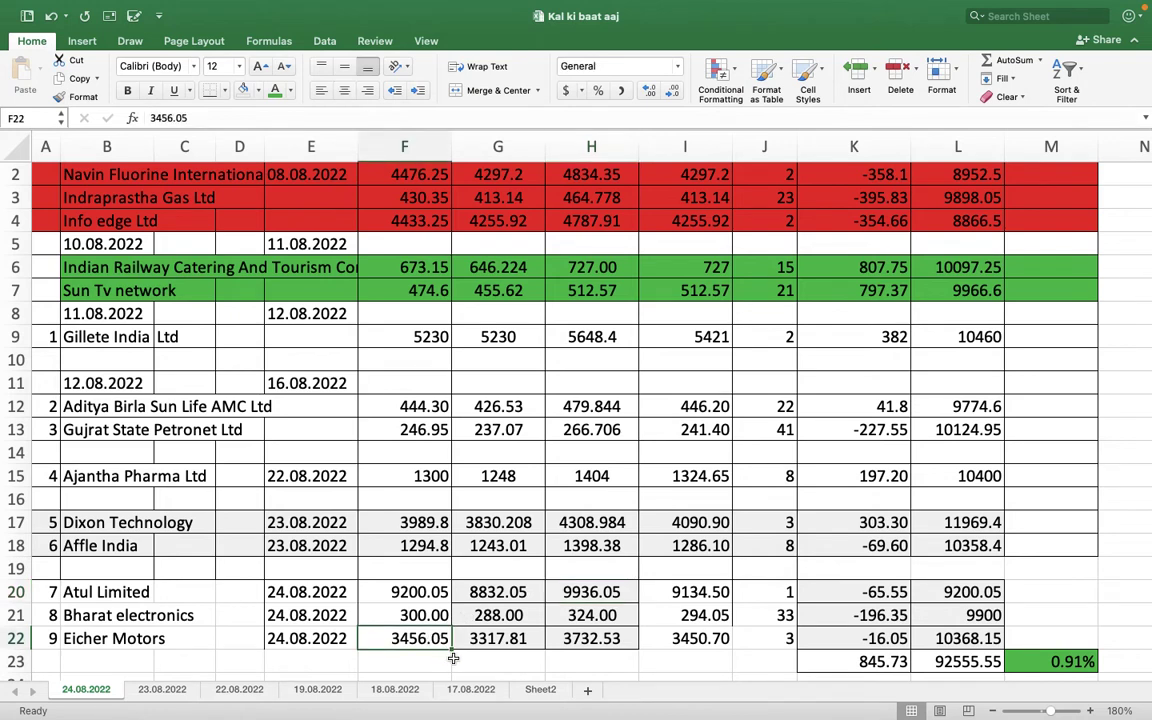
{"action": "left_click", "coordinate": [500, 638]}
{"action": "left_click", "coordinate": [585, 641]}
{"action": "key", "text": "Right"}
{"action": "key", "text": "Right"}
{"action": "key", "text": "Right"}
{"action": "key", "text": "Right"}
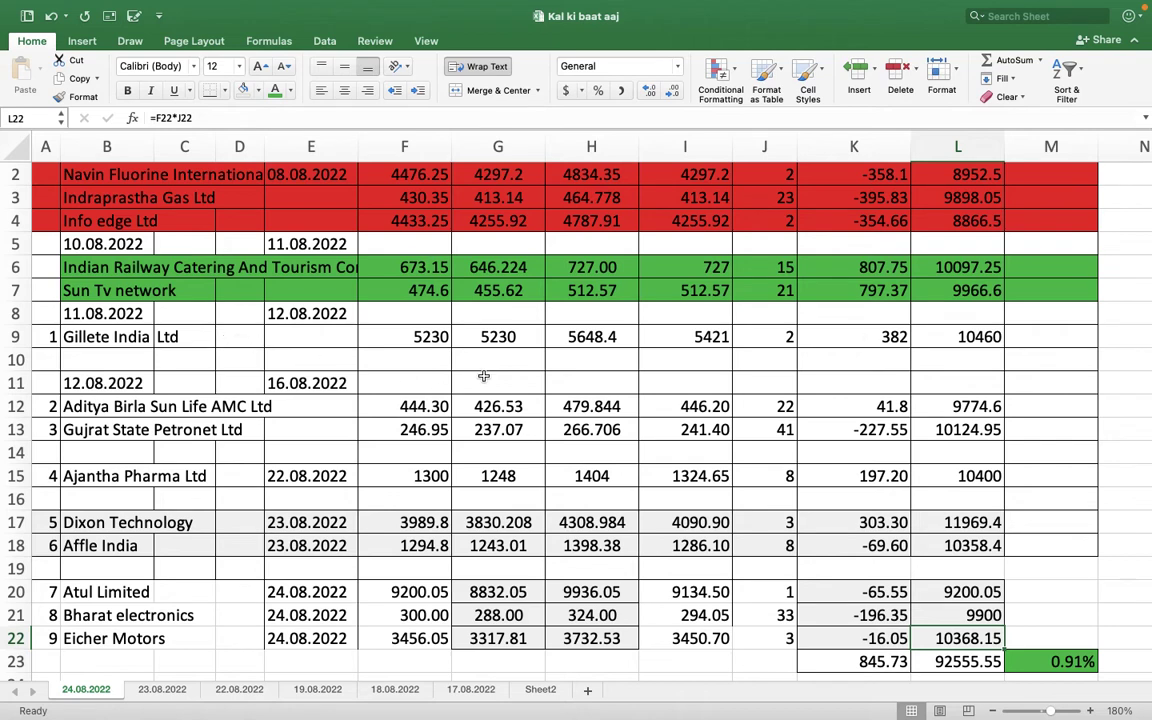
Step: Check the combined profit or loss of the open positions by selecting K9 to K22
{"action": "left_click", "coordinate": [868, 335]}
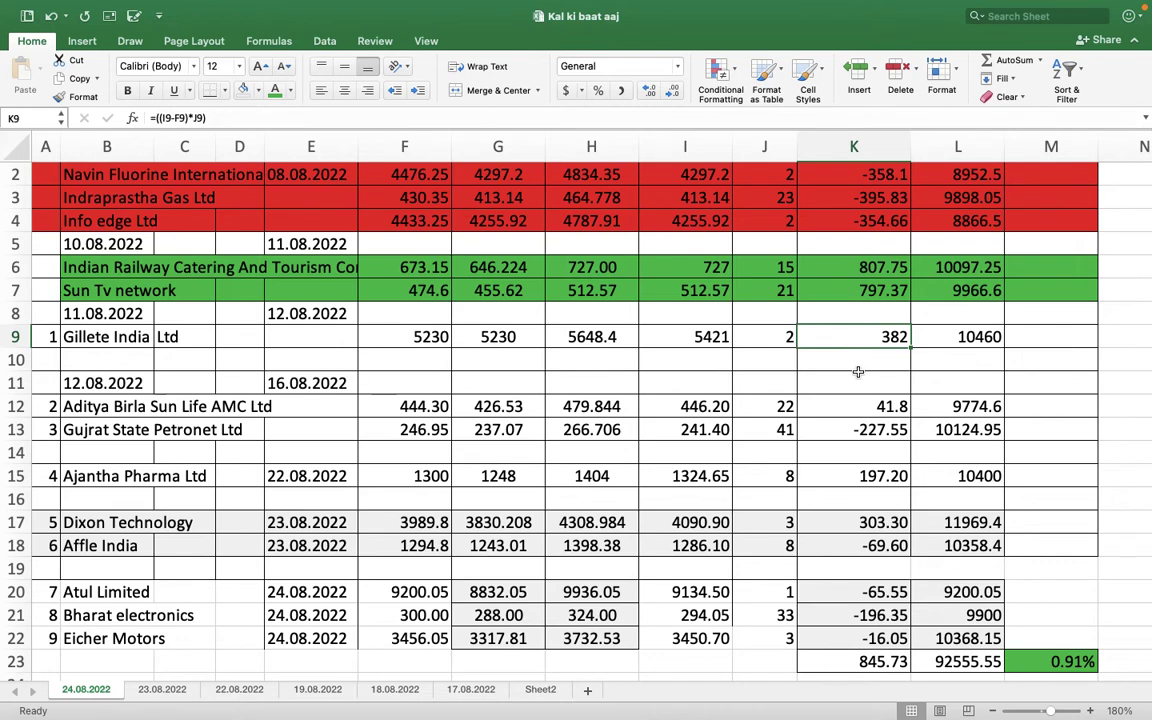
{"action": "key", "text": "shift+Down"}
{"action": "key", "text": "shift+Down"}
{"action": "key", "text": "shift+Down"}
{"action": "key", "text": "shift+Down"}
{"action": "key", "text": "shift+Down"}
{"action": "key", "text": "shift+Down"}
{"action": "key", "text": "shift+Down"}
{"action": "key", "text": "shift+Down"}
{"action": "key", "text": "shift+Down"}
{"action": "key", "text": "shift+Down"}
{"action": "key", "text": "shift+Down"}
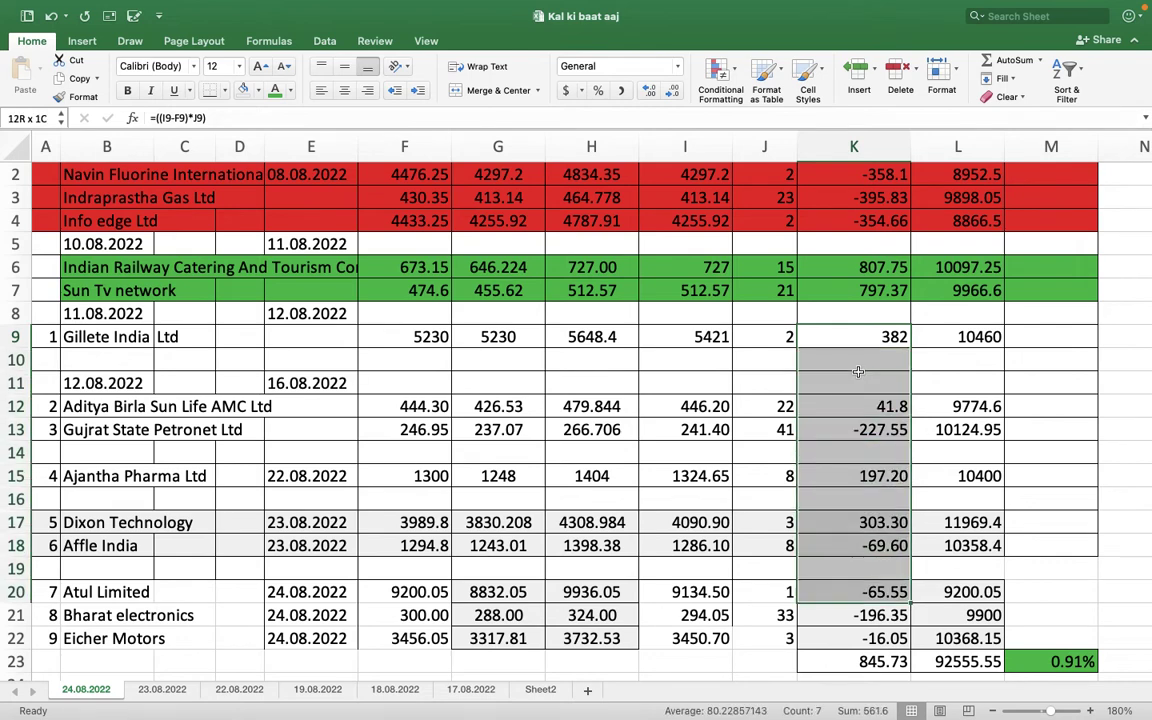
{"action": "key", "text": "shift+Down"}
{"action": "key", "text": "shift+Down"}
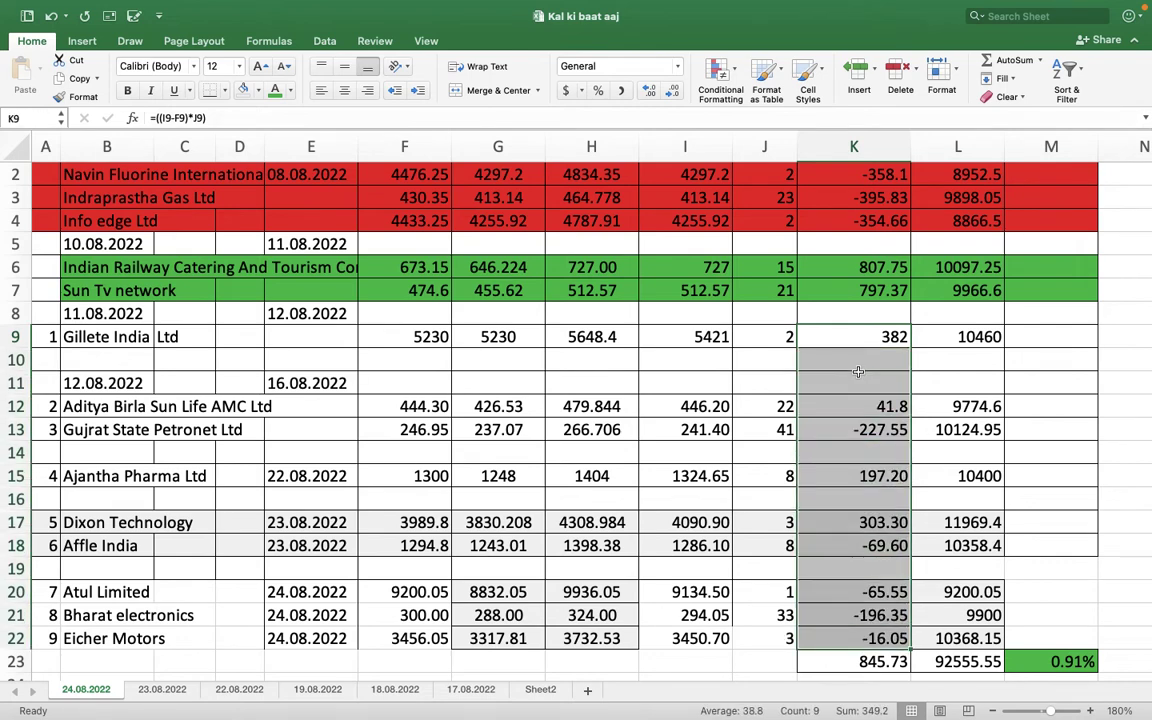
Step: Check the overall profit or loss formula in K23 and the return percentage formula in M23
{"action": "left_click", "coordinate": [862, 661]}
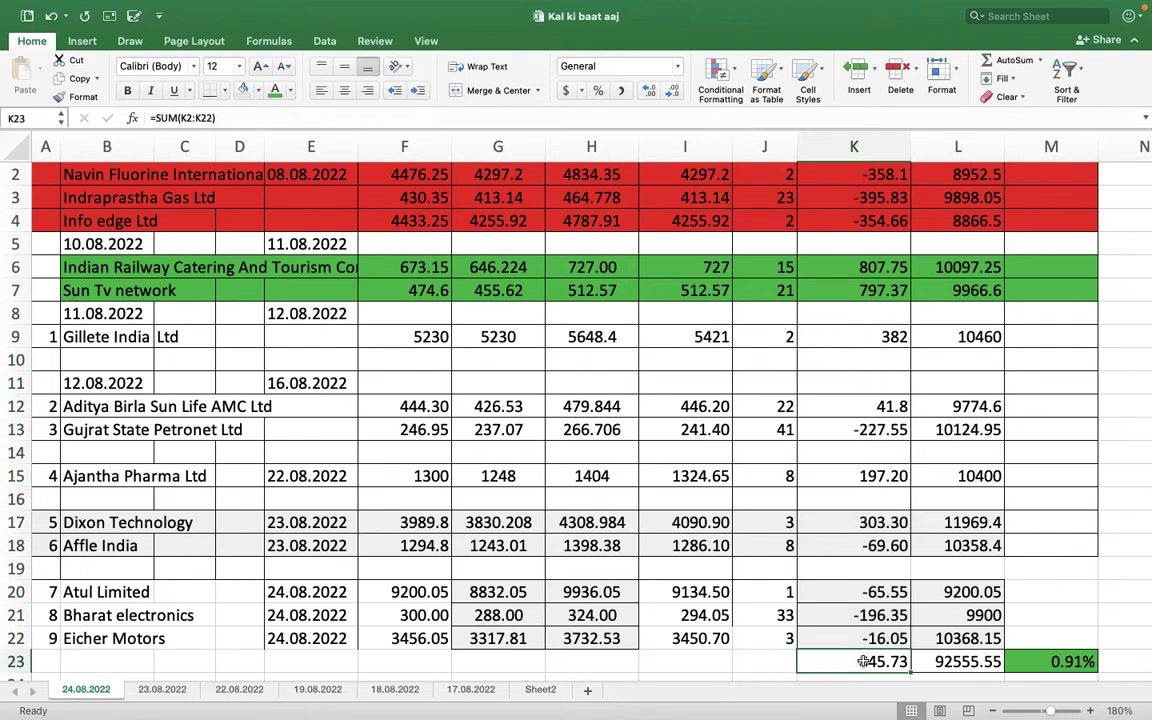
{"action": "left_click", "coordinate": [1068, 661]}
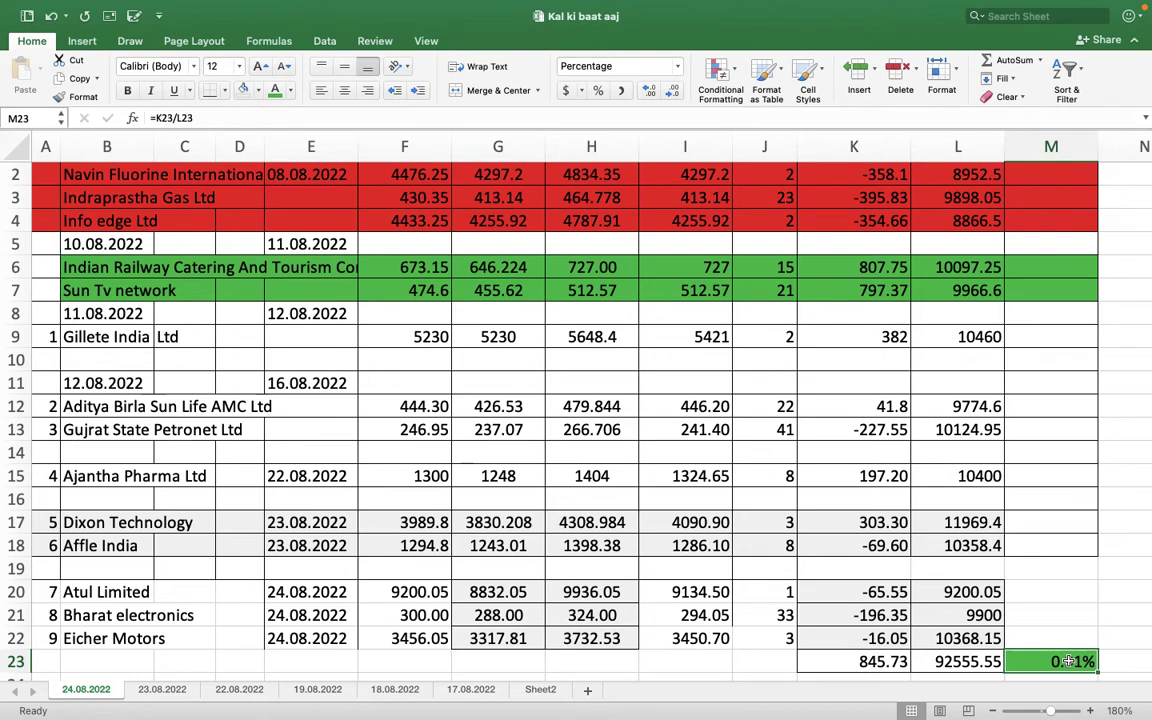
{"action": "left_click", "coordinate": [743, 657]}
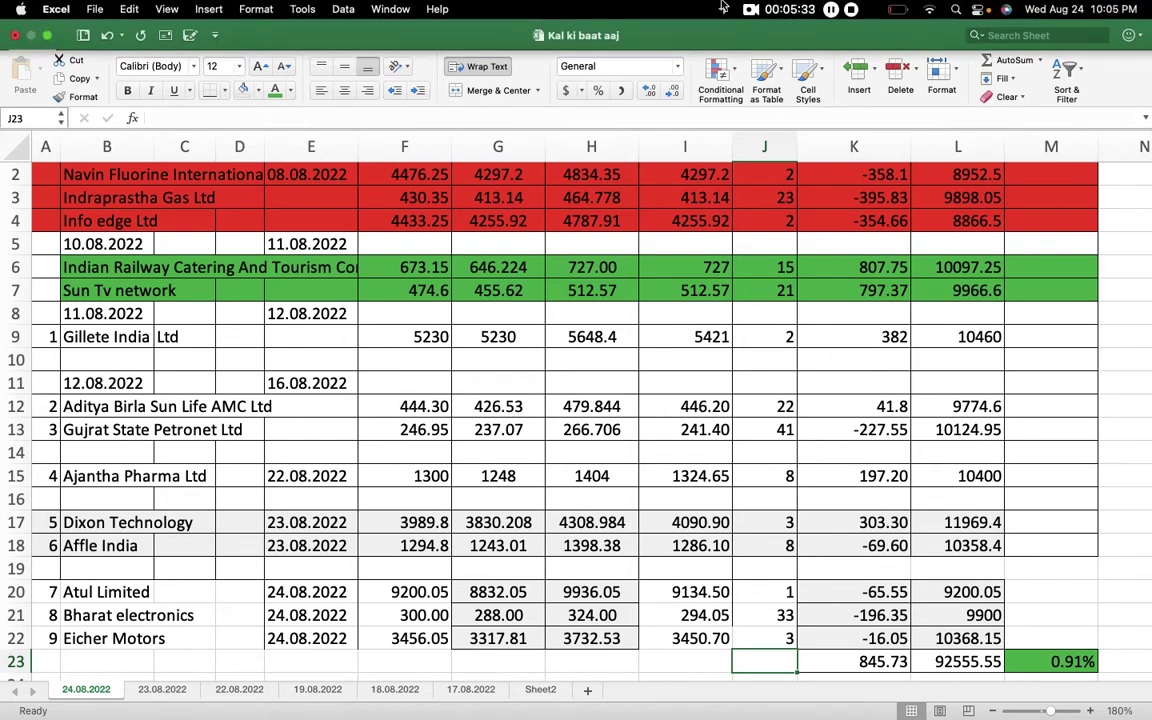
{"action": "key", "text": "Down"}
{"action": "key", "text": "Down"}
{"action": "key", "text": "Down"}
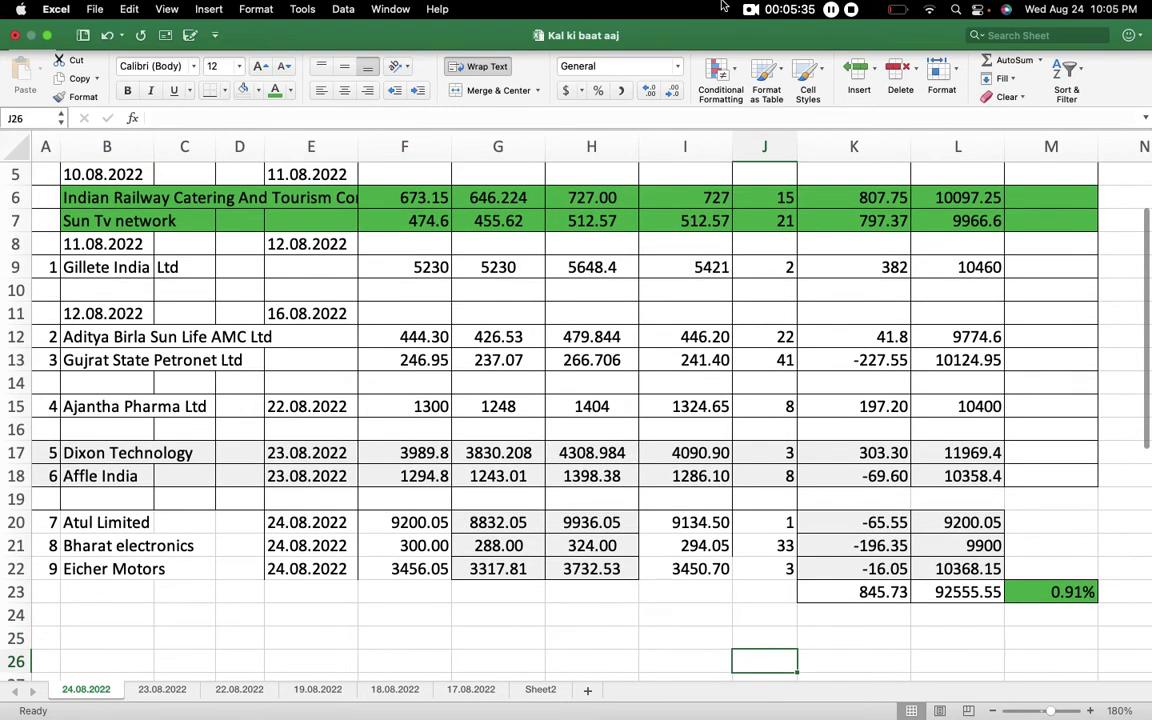
{"action": "left_click", "coordinate": [1066, 592]}
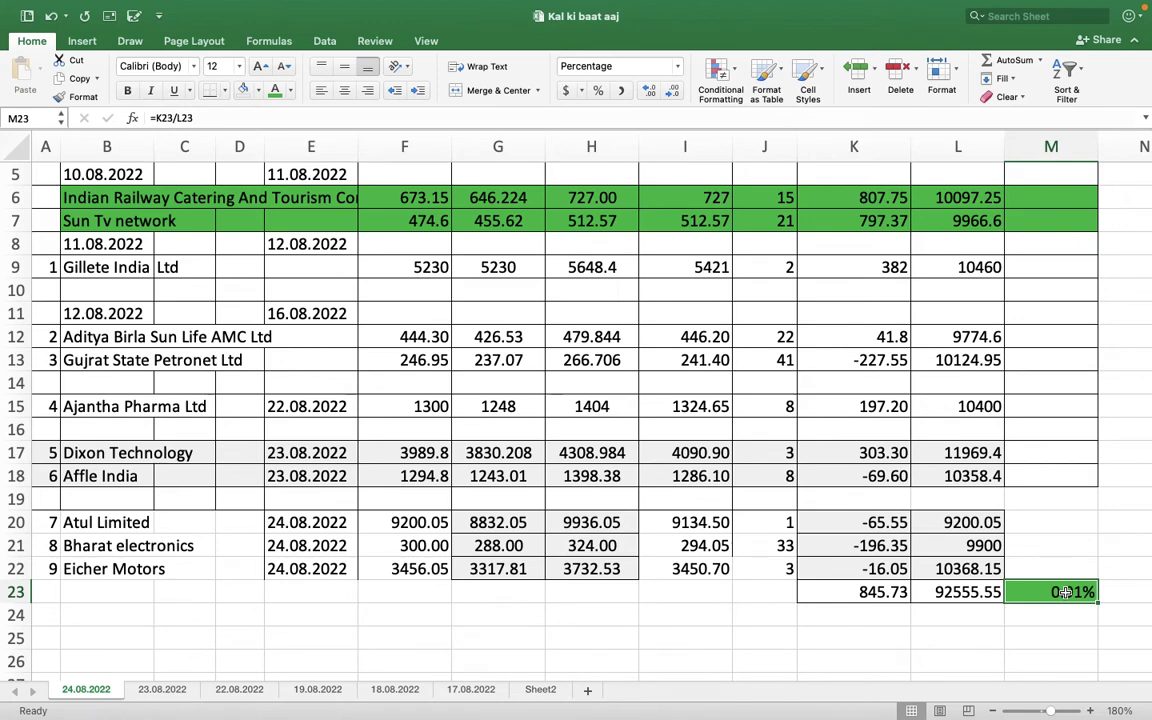
Step: Enter serial number 10 in A23, below Eicher Motors' number, for the next stock slot
{"action": "left_click", "coordinate": [88, 270]}
{"action": "left_click_drag", "start_coordinate": [88, 270], "coordinate": [88, 312]}
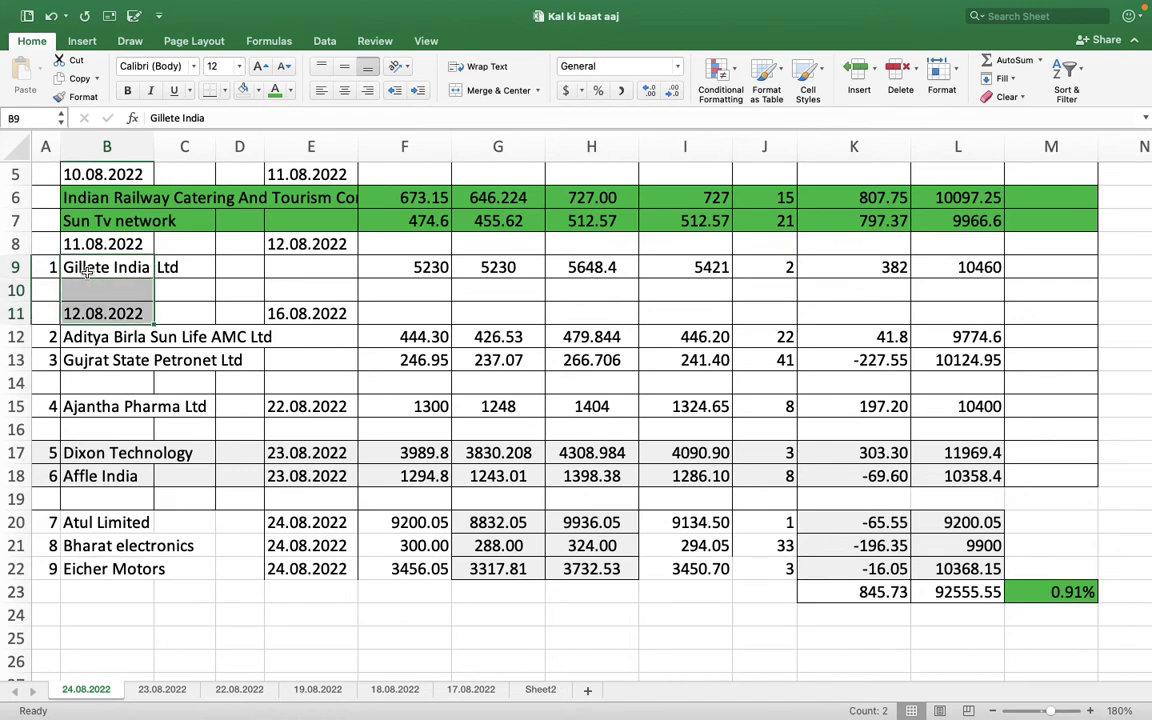
{"action": "left_click", "coordinate": [43, 590]}
{"action": "type", "text": "10"}
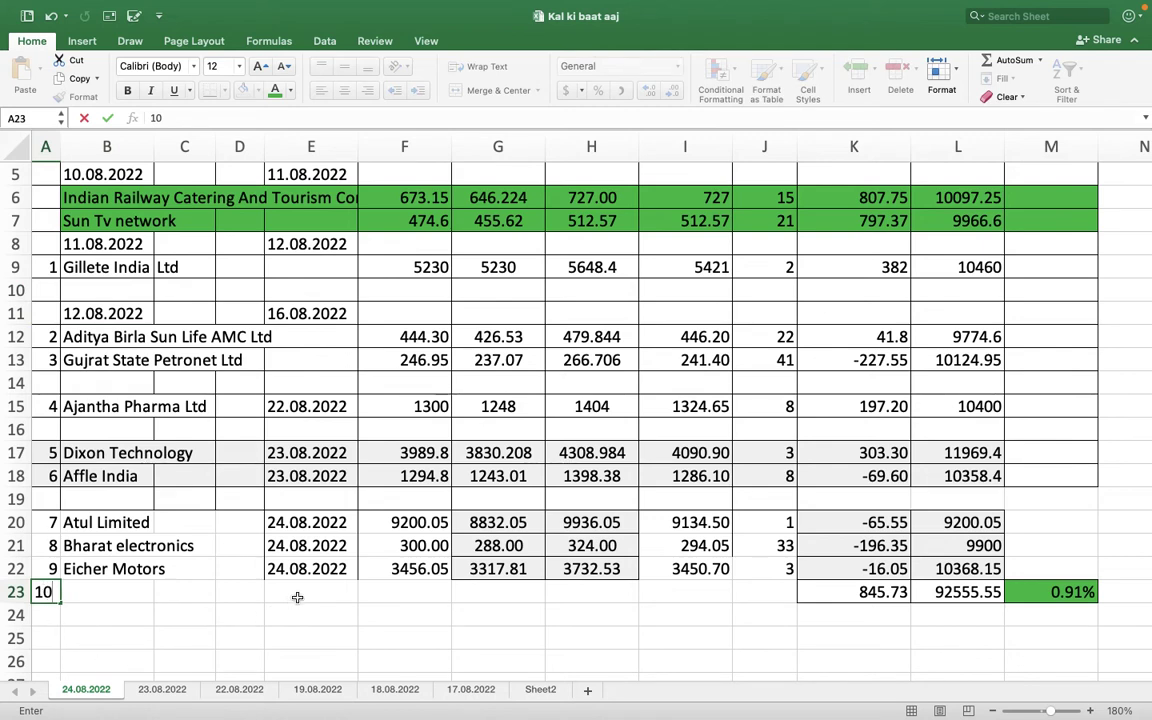
{"action": "key", "text": "Return"}
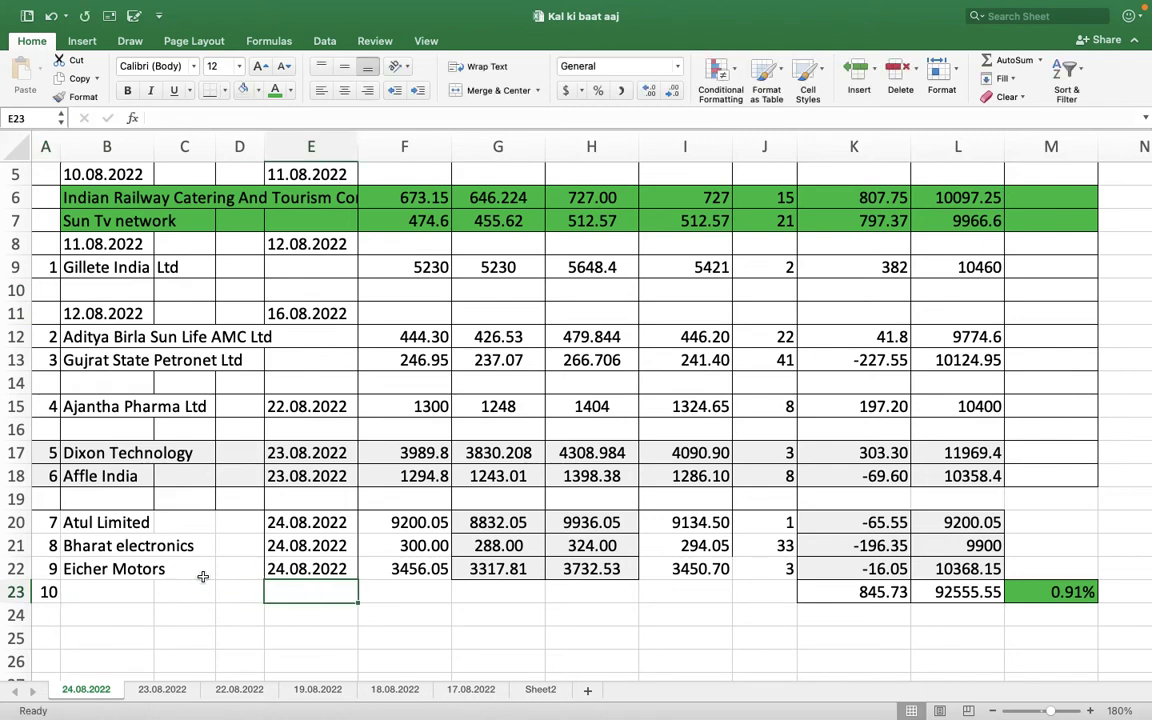
Step: Review the empty tenth stock slot in row 23, continuing across to the total investment, profit or loss and return percentage formulas
{"action": "left_click", "coordinate": [116, 570]}
{"action": "key", "text": "Down"}
{"action": "key", "text": "Right"}
{"action": "key", "text": "Right"}
{"action": "key", "text": "Right"}
{"action": "key", "text": "Right"}
{"action": "key", "text": "Right"}
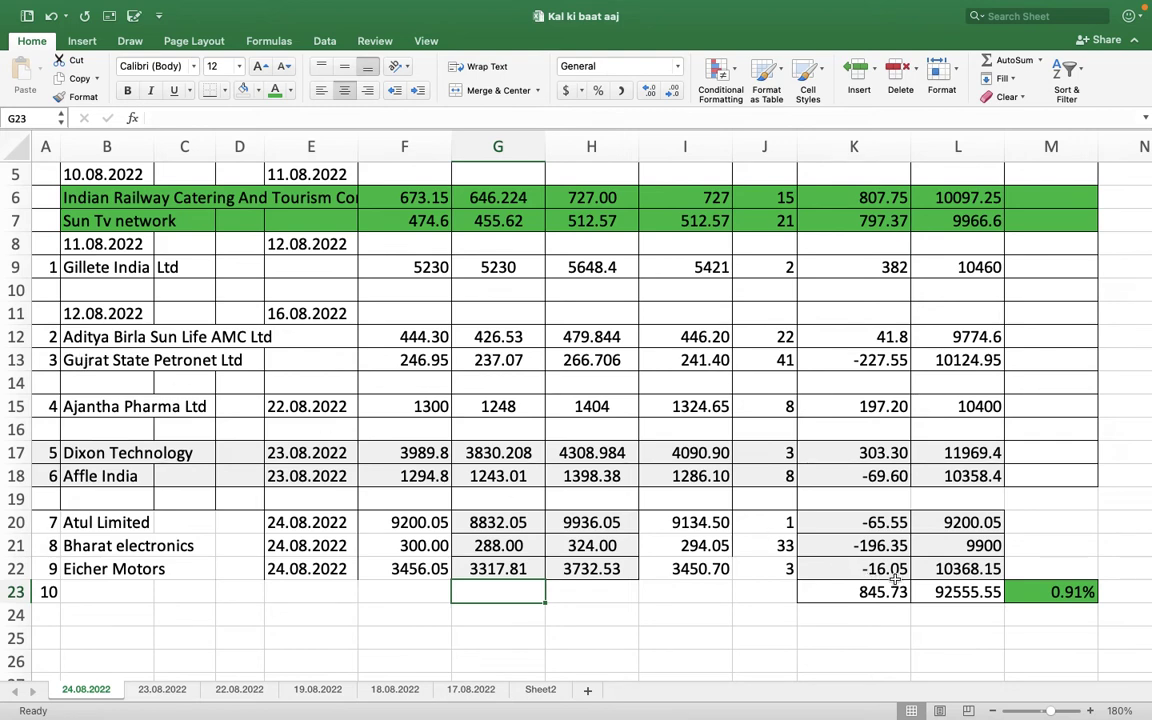
{"action": "left_click", "coordinate": [958, 591]}
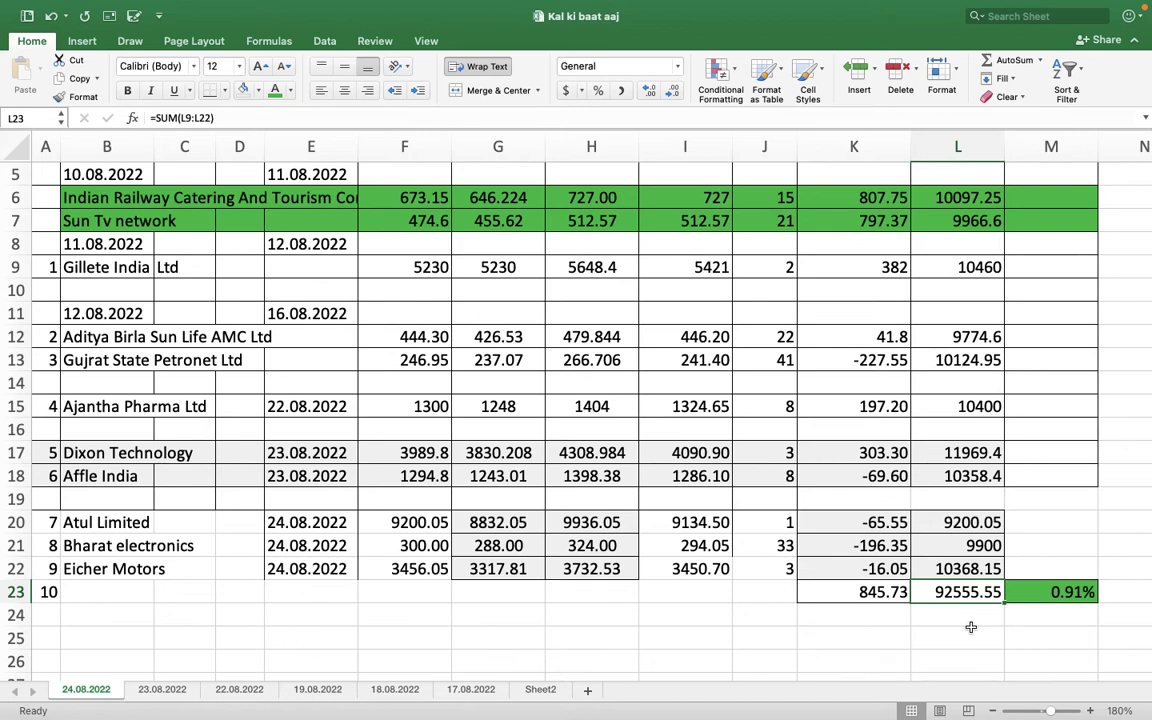
{"action": "key", "text": "Left"}
{"action": "key", "text": "Left"}
{"action": "key", "text": "Right"}
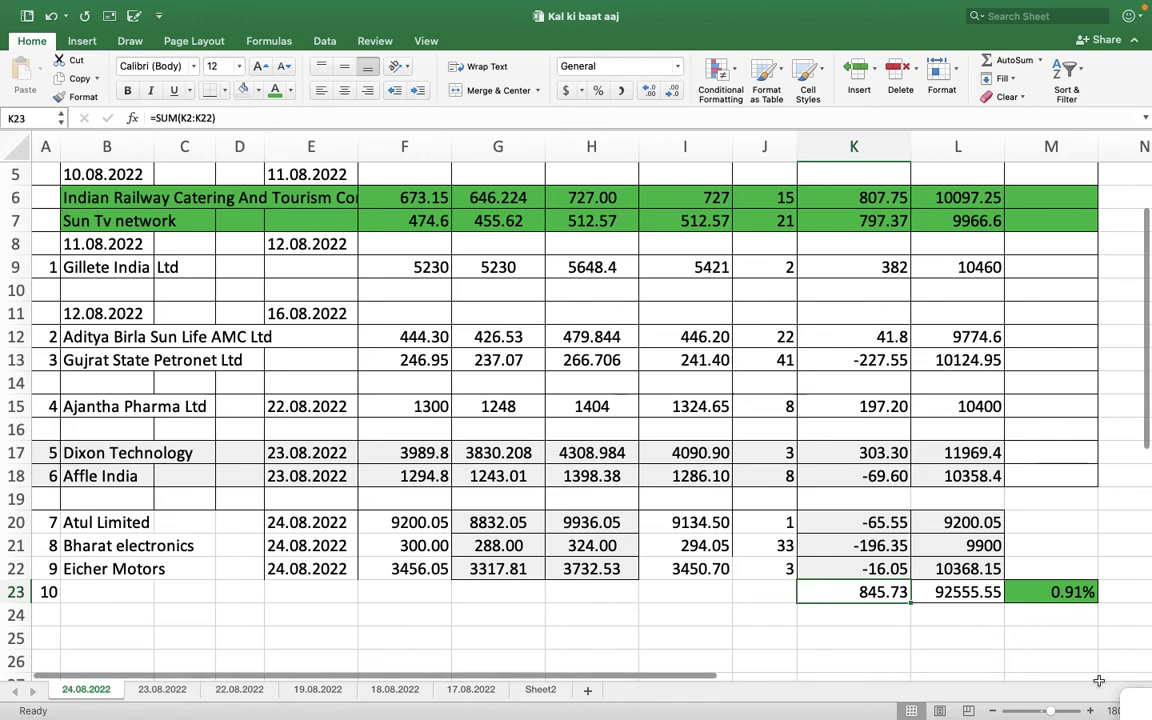
{"action": "left_click", "coordinate": [1055, 592]}
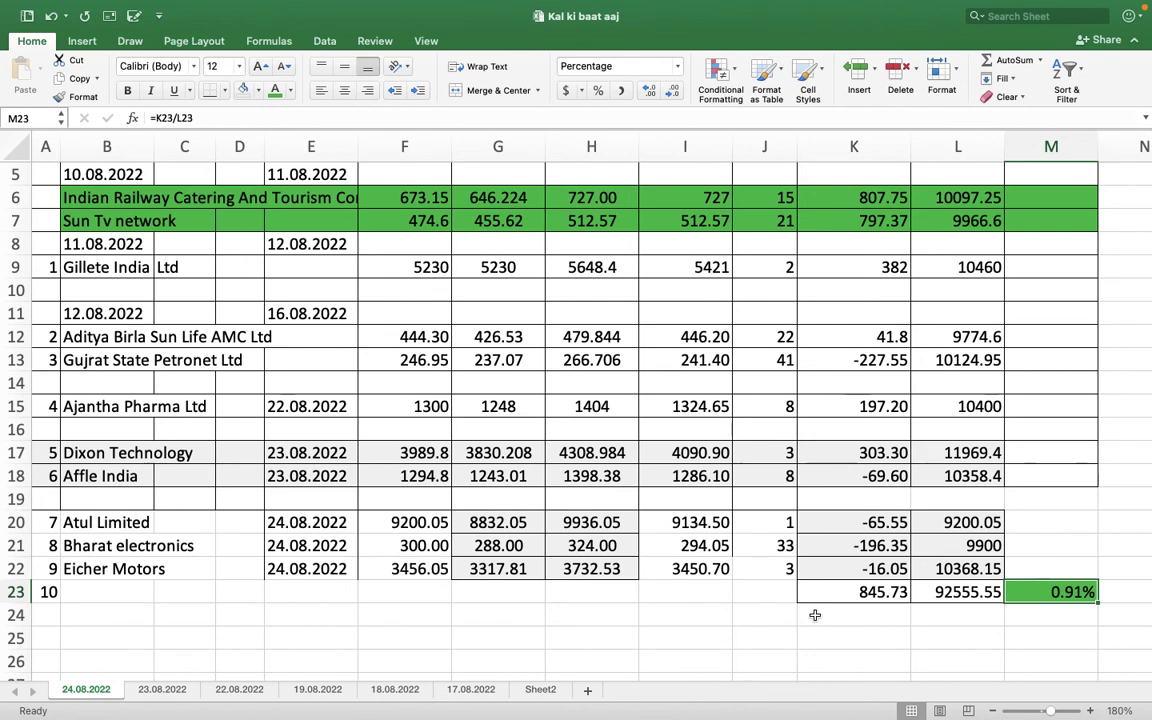
Step: Review the CMP column from its header in I1 down past the last stock, finishing at Bharat electronics' CMP in I21
{"action": "left_click", "coordinate": [703, 198]}
{"action": "key", "text": "Up"}
{"action": "key", "text": "Up"}
{"action": "key", "text": "Up"}
{"action": "key", "text": "Up"}
{"action": "key", "text": "Up"}
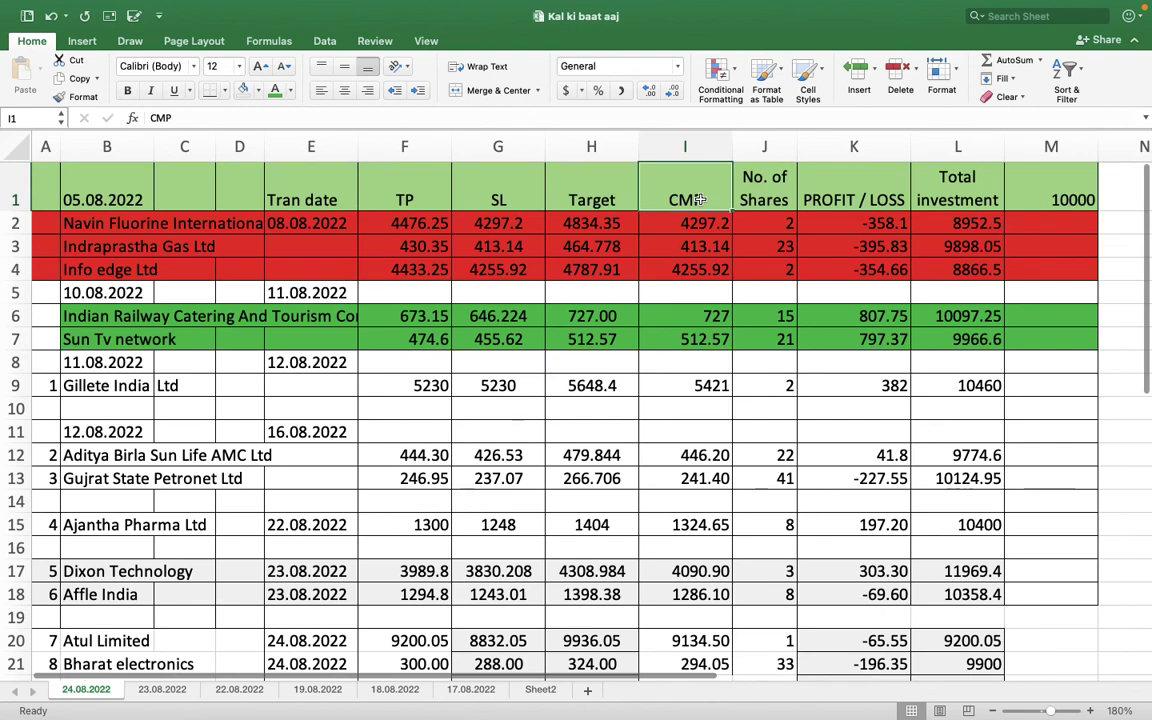
{"action": "key", "text": "Down"}
{"action": "key", "text": "Down"}
{"action": "key", "text": "Down"}
{"action": "key", "text": "Down"}
{"action": "key", "text": "Down"}
{"action": "key", "text": "Down"}
{"action": "key", "text": "Down"}
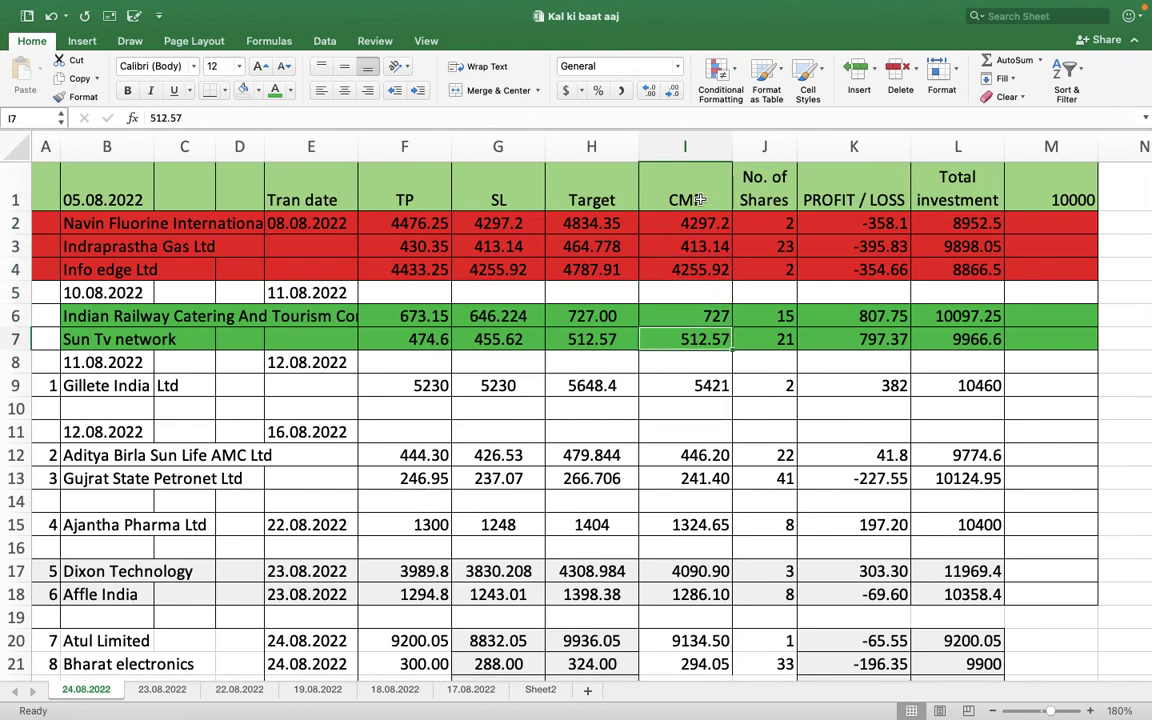
{"action": "key", "text": "Down"}
{"action": "key", "text": "Down"}
{"action": "key", "text": "Down"}
{"action": "key", "text": "Down"}
{"action": "key", "text": "Down"}
{"action": "key", "text": "Down"}
{"action": "key", "text": "Down"}
{"action": "key", "text": "Down"}
{"action": "key", "text": "Down"}
{"action": "key", "text": "Down"}
{"action": "key", "text": "Down"}
{"action": "key", "text": "Down"}
{"action": "key", "text": "Down"}
{"action": "key", "text": "Down"}
{"action": "key", "text": "Down"}
{"action": "key", "text": "Down"}
{"action": "key", "text": "Down"}
{"action": "key", "text": "Down"}
{"action": "key", "text": "Down"}
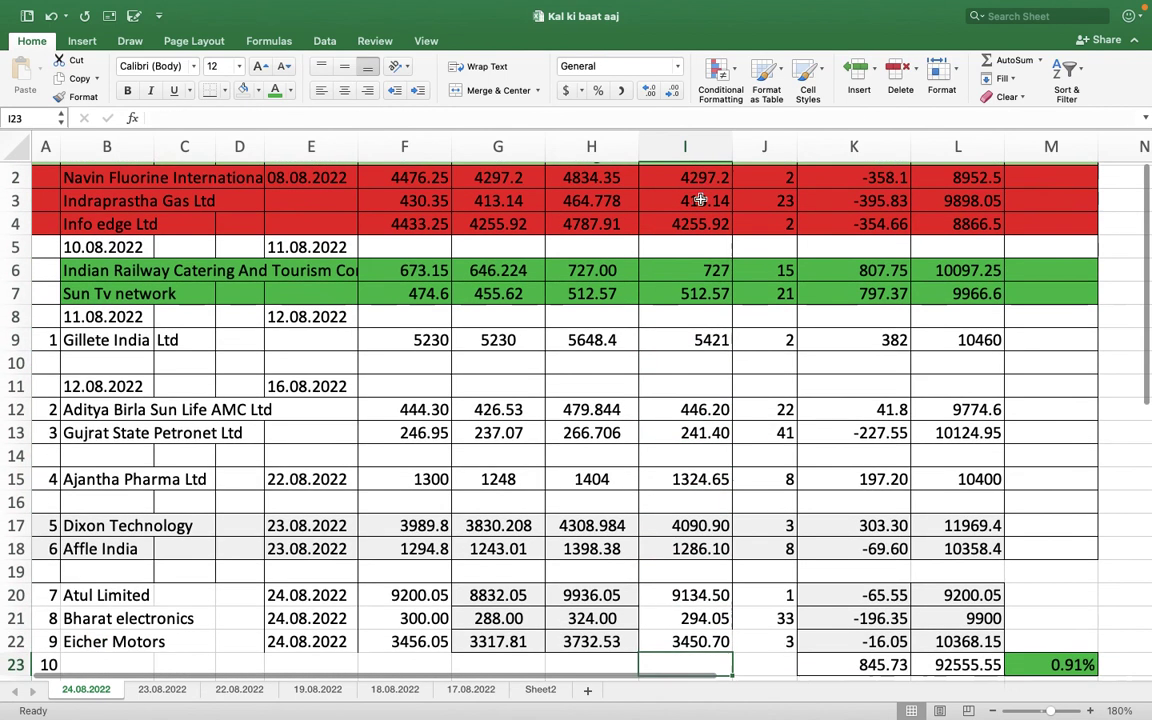
{"action": "key", "text": "Up"}
{"action": "key", "text": "Up"}
{"action": "key", "text": "Up"}
{"action": "key", "text": "Up"}
{"action": "key", "text": "Up"}
{"action": "key", "text": "Up"}
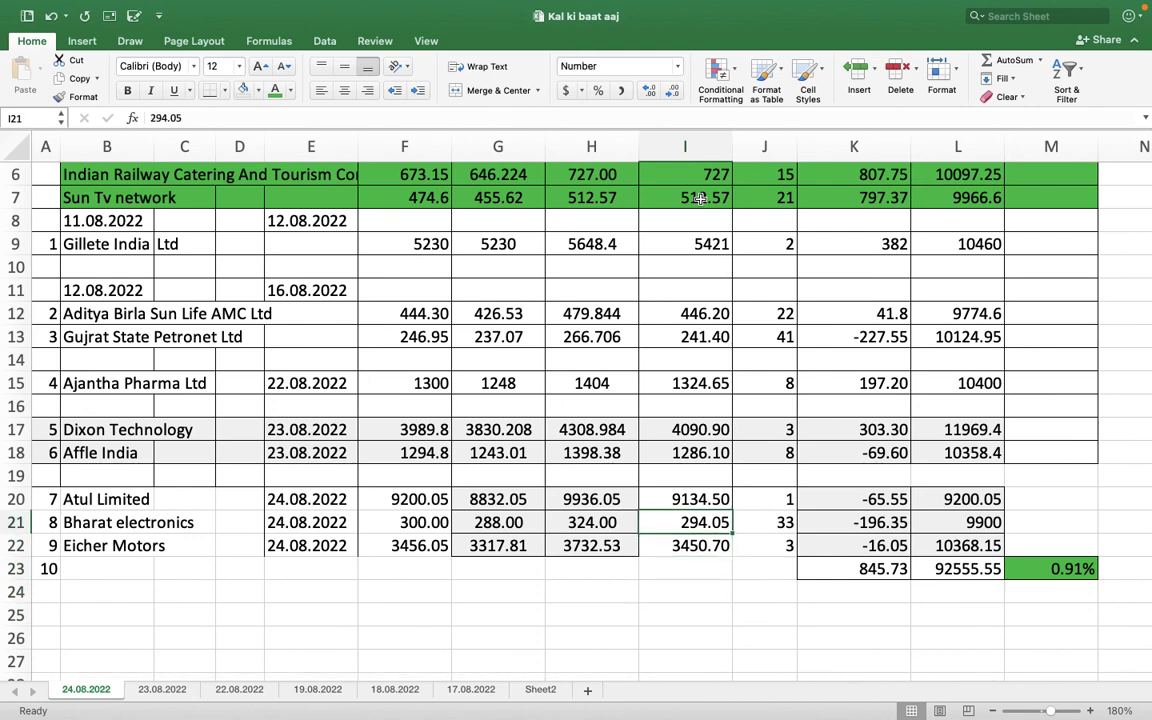
{"action": "mouse_move", "coordinate": [878, 3]}
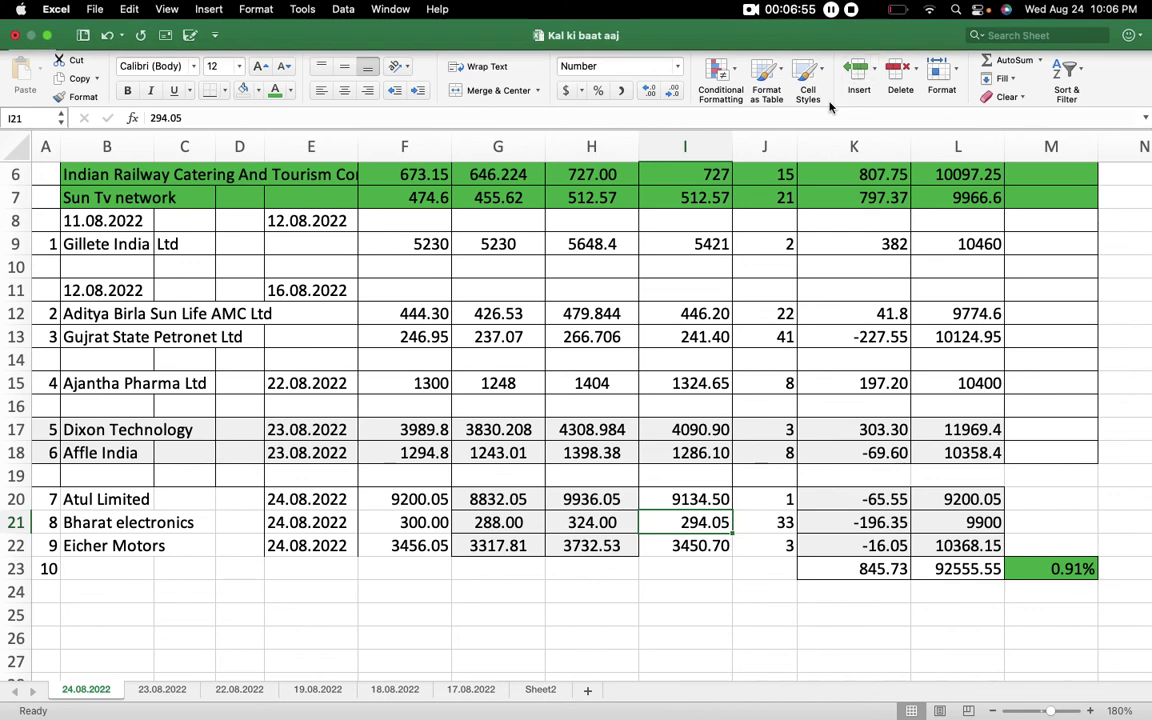